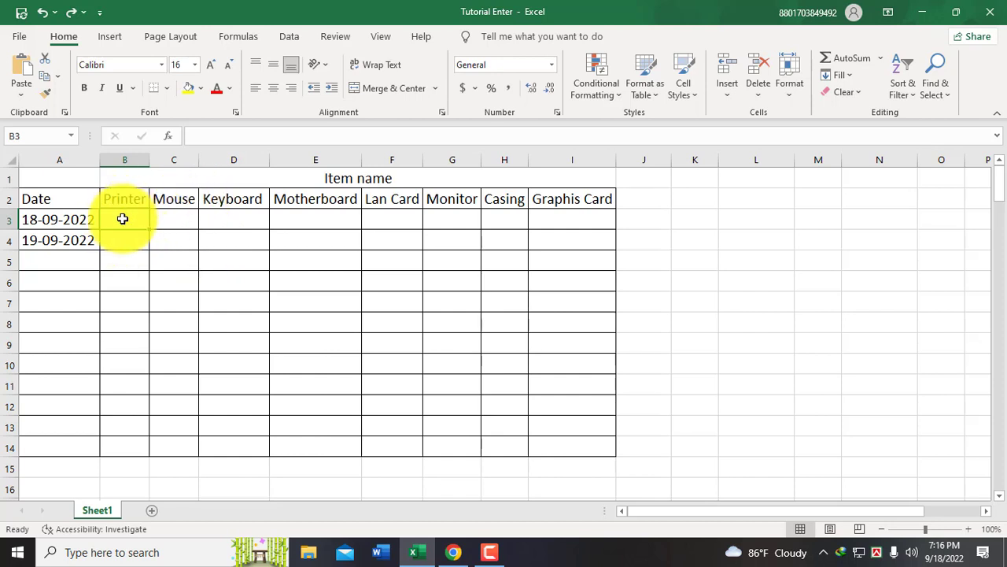
Enter 4, 5 and 4 for the first three items of the 18-09-2022 row (B3:D3)
{"action": "type", "text": "4"}
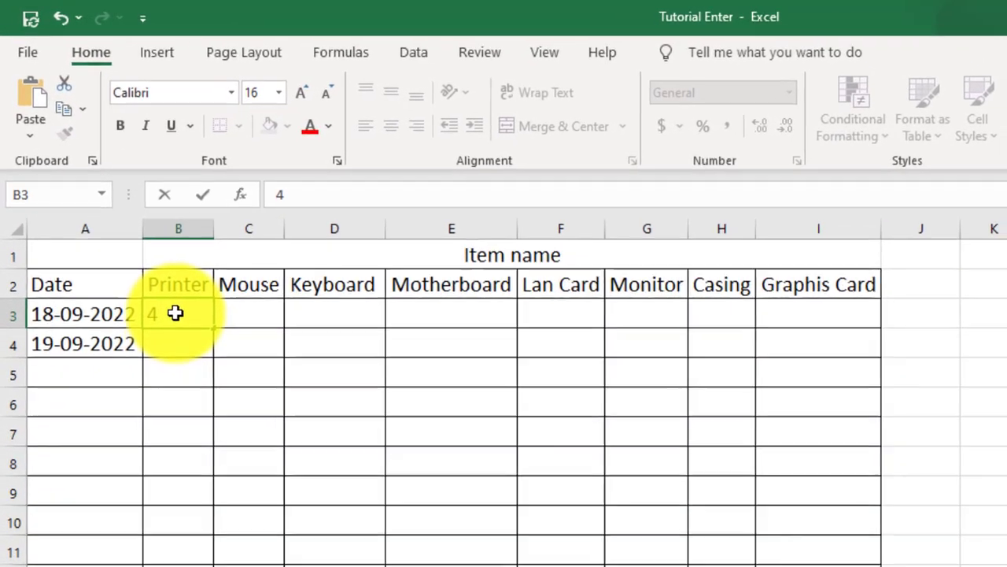
{"action": "key", "text": "Return"}
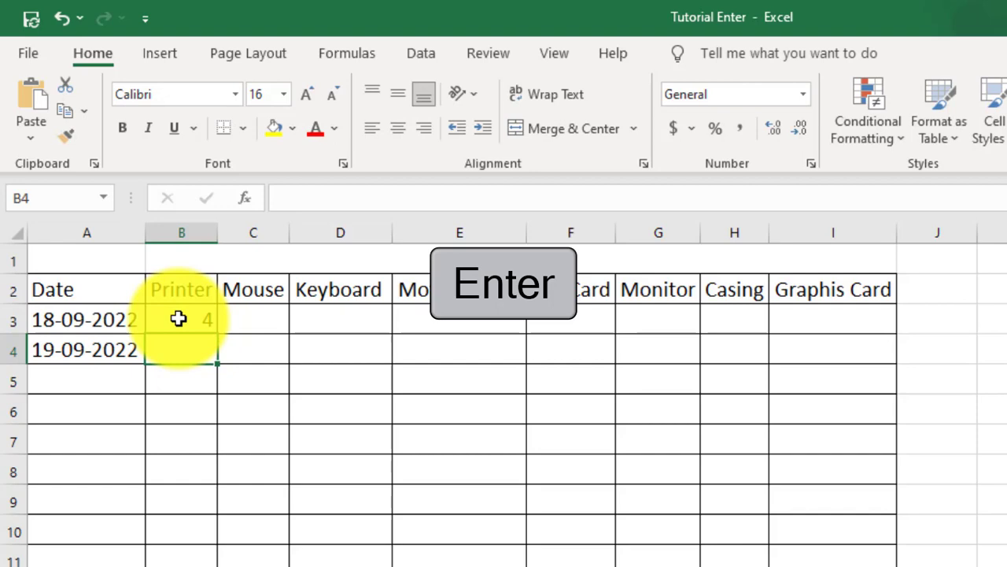
{"action": "left_click", "coordinate": [178, 318]}
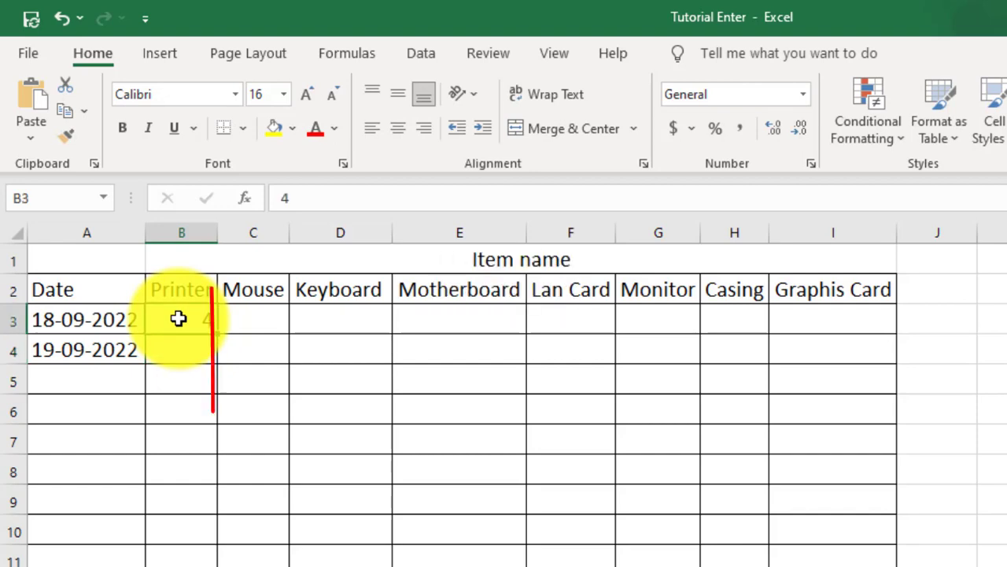
{"action": "key", "text": "Tab"}
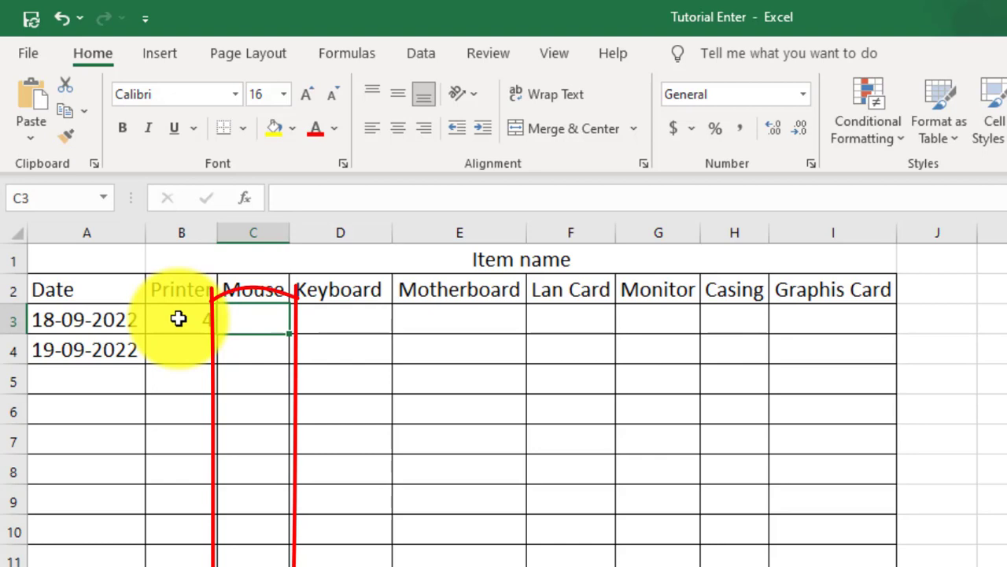
{"action": "type", "text": "5"}
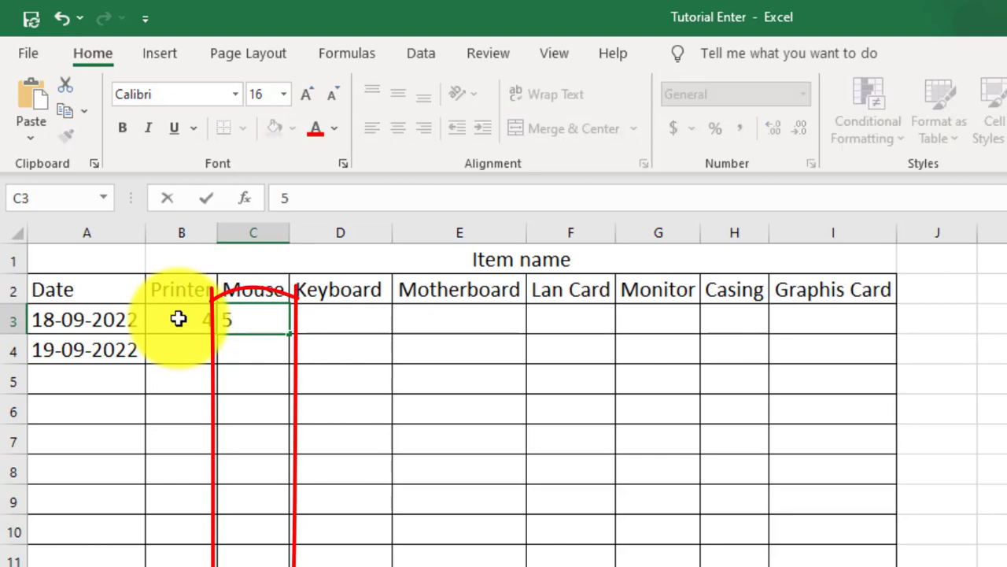
{"action": "key", "text": "Tab"}
{"action": "type", "text": "4"}
{"action": "key", "text": "Tab"}
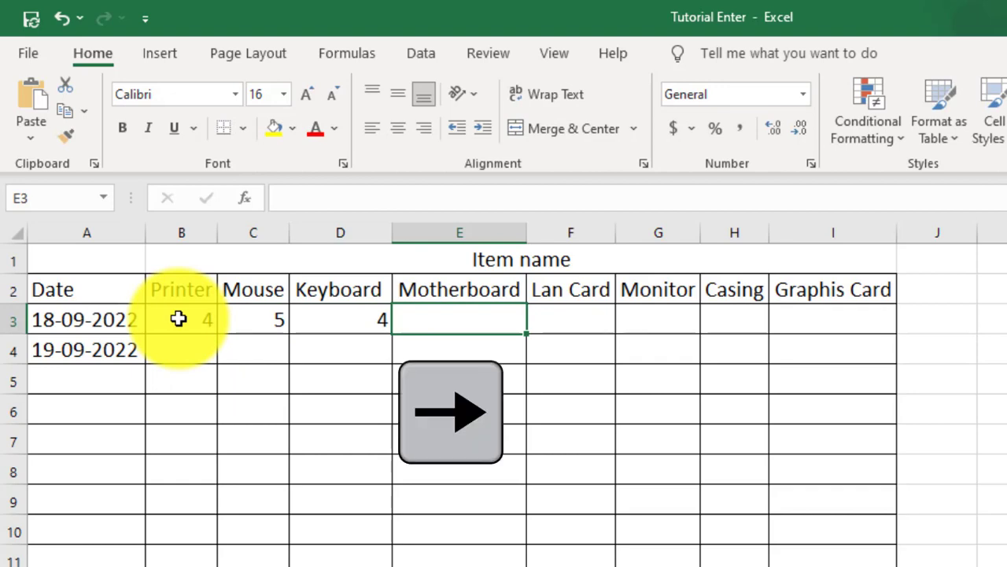
Skip Motherboard, enter 2, 5, 4 in F3:H3, then 5 in Graphics Card cells I3:I6
{"action": "key", "text": "Right"}
{"action": "type", "text": "2"}
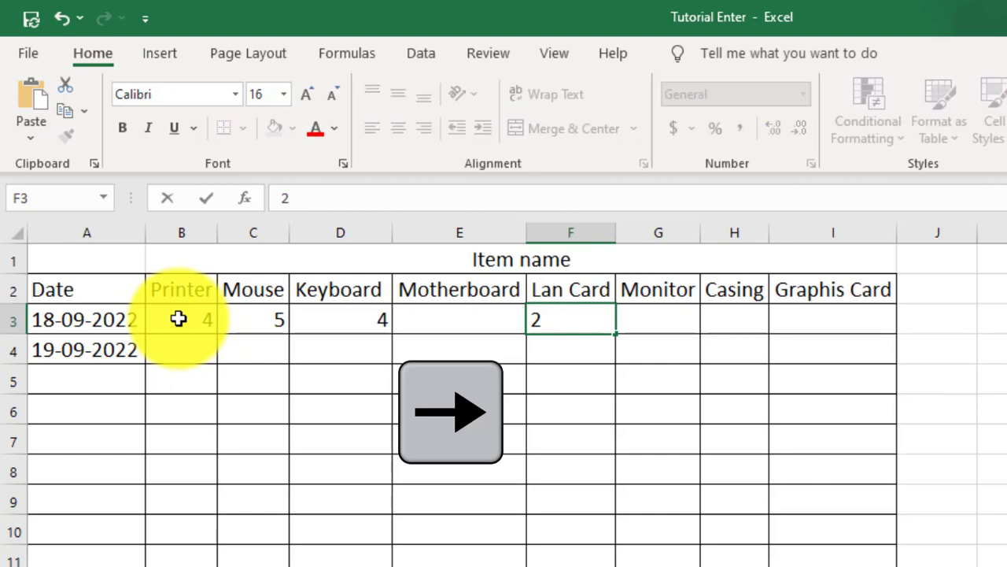
{"action": "key", "text": "Right"}
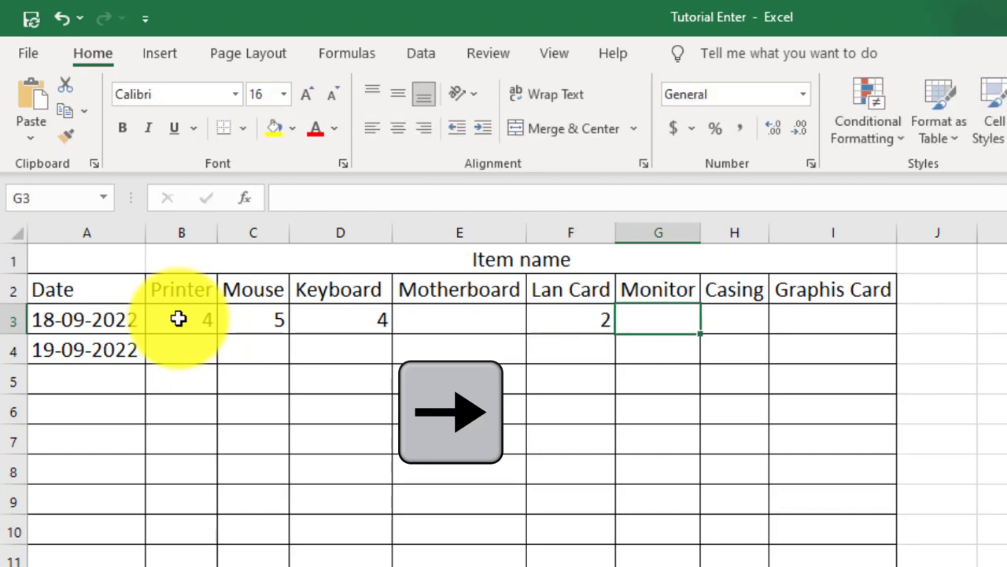
{"action": "type", "text": "5"}
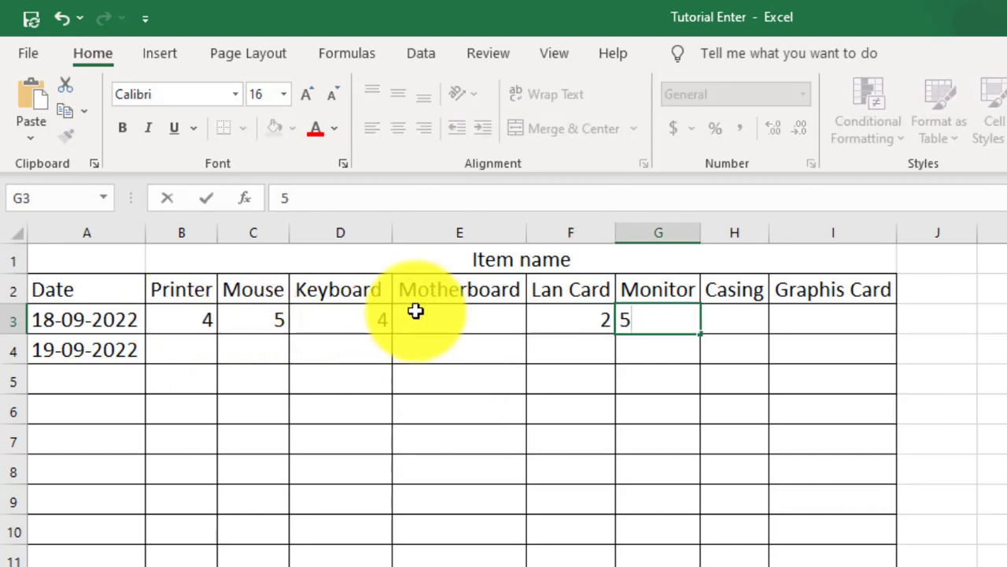
{"action": "left_click", "coordinate": [731, 321]}
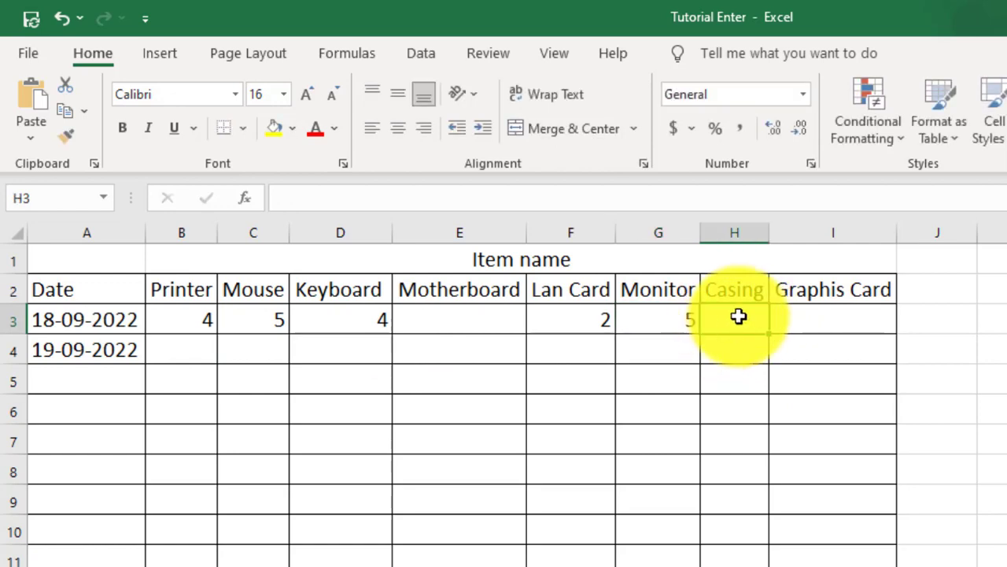
{"action": "type", "text": "4"}
{"action": "key", "text": "Return"}
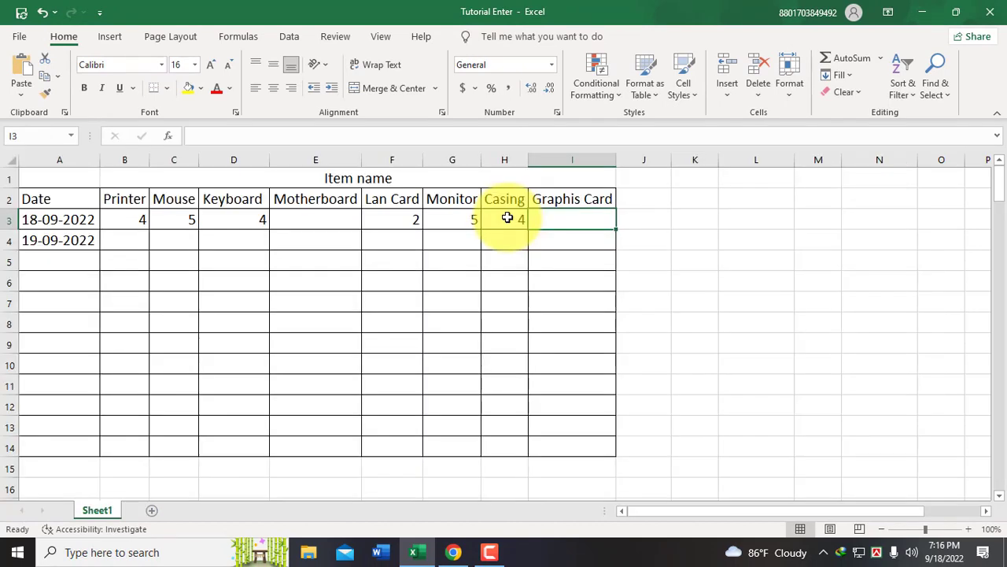
{"action": "type", "text": "5"}
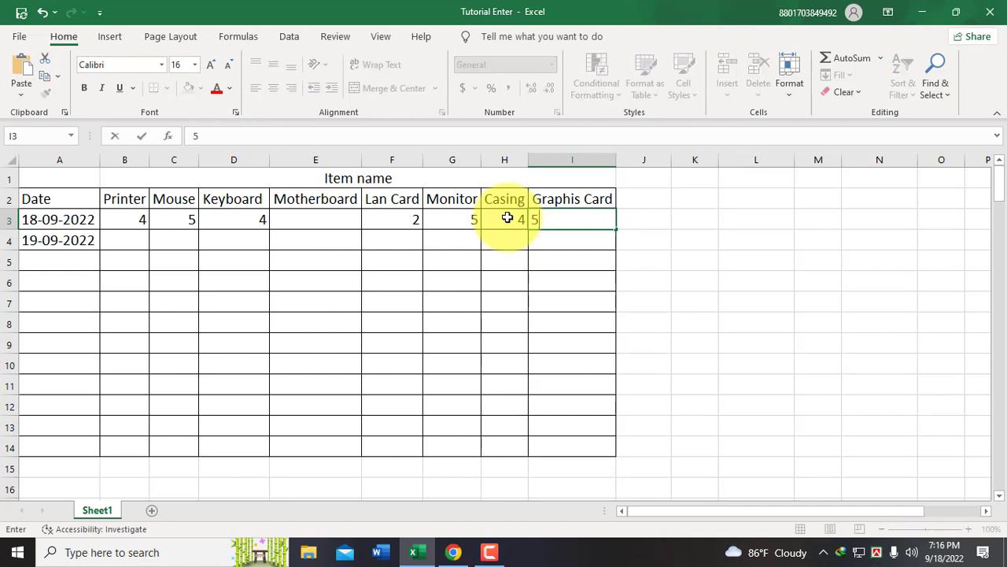
{"action": "type", "text": " 5 5 5"}
{"action": "key", "text": "Return"}
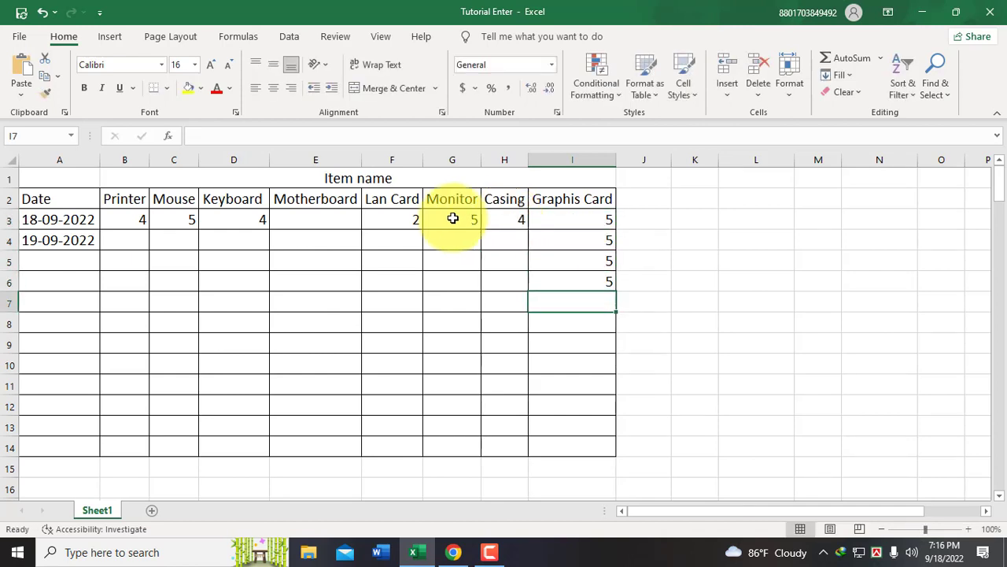
Clear the entered quantities from B3:I9 and return to cell B3
{"action": "mouse_move", "coordinate": [129, 220]}
{"action": "left_mouse_down"}
{"action": "mouse_move", "coordinate": [543, 311]}
{"action": "mouse_move", "coordinate": [601, 343]}
{"action": "left_mouse_up"}
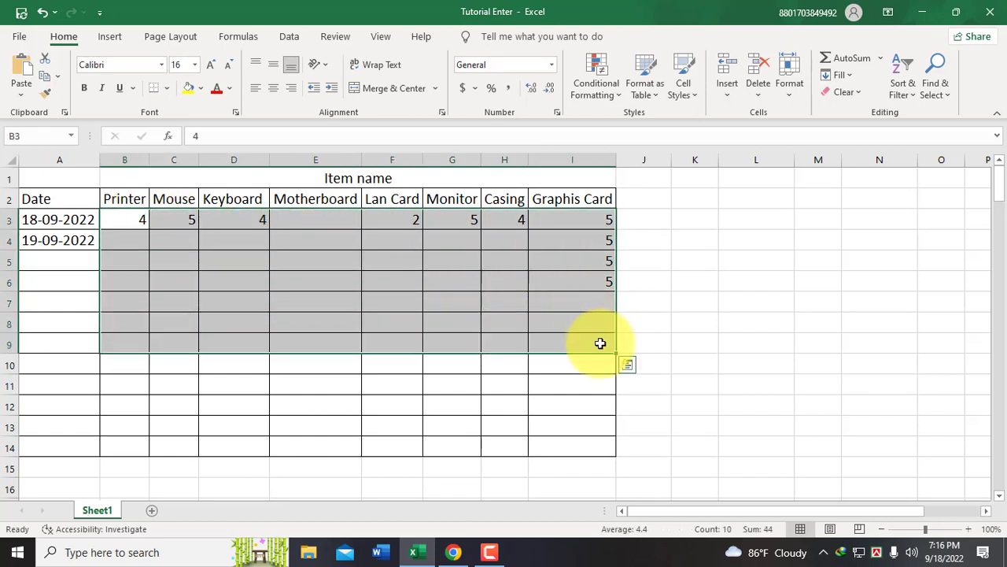
{"action": "key", "text": "Delete"}
{"action": "left_click", "coordinate": [126, 220]}
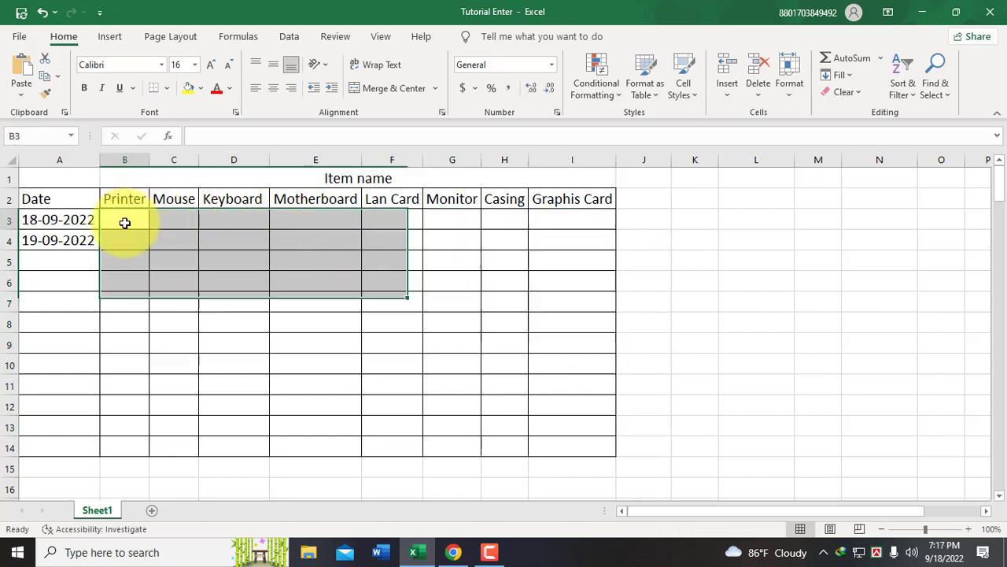
{"action": "left_click", "coordinate": [175, 218]}
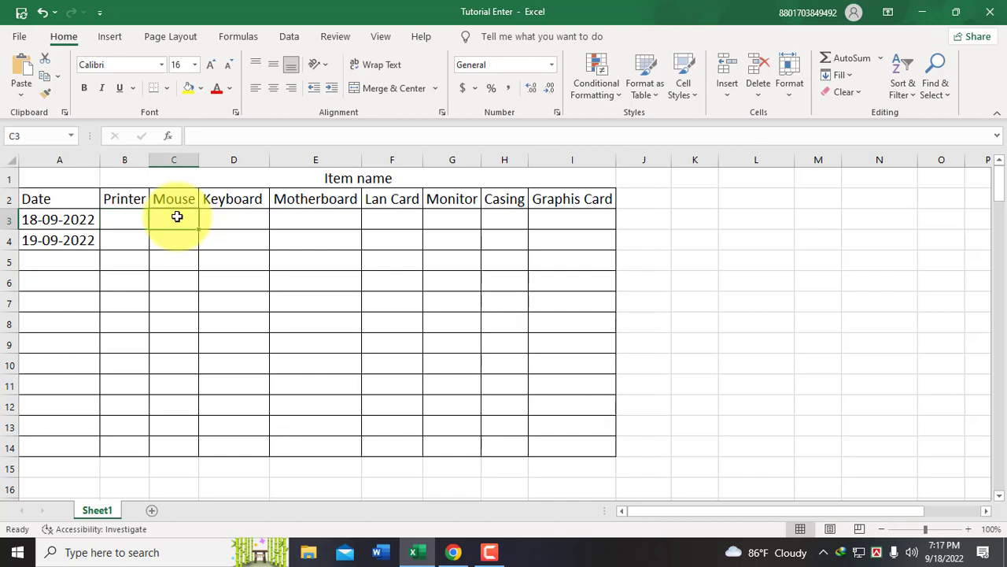
{"action": "left_click", "coordinate": [139, 221]}
Enter 2, 3 and 4 in B3:D3, then bring up the YouTube channel page
{"action": "type", "text": "2"}
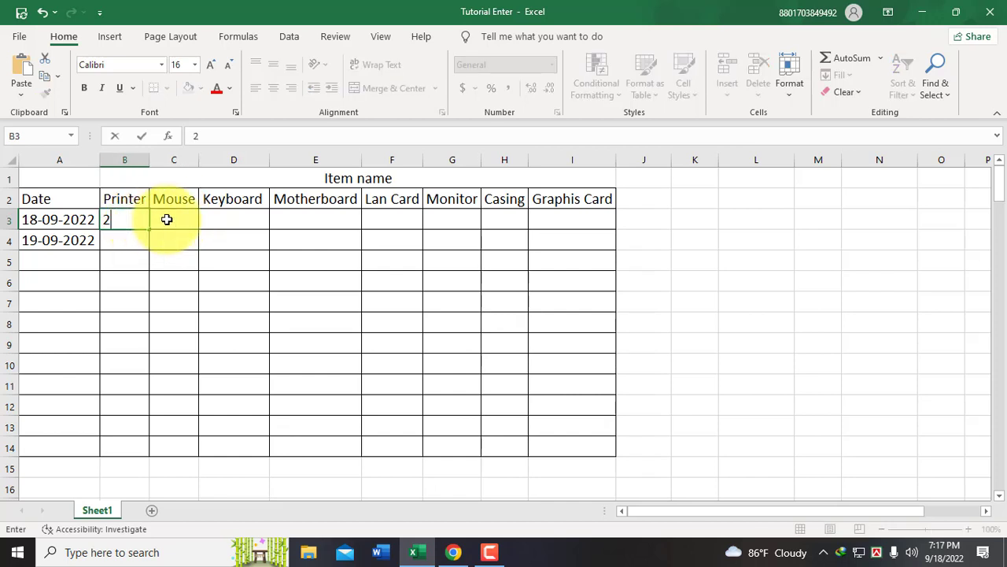
{"action": "left_click", "coordinate": [167, 220]}
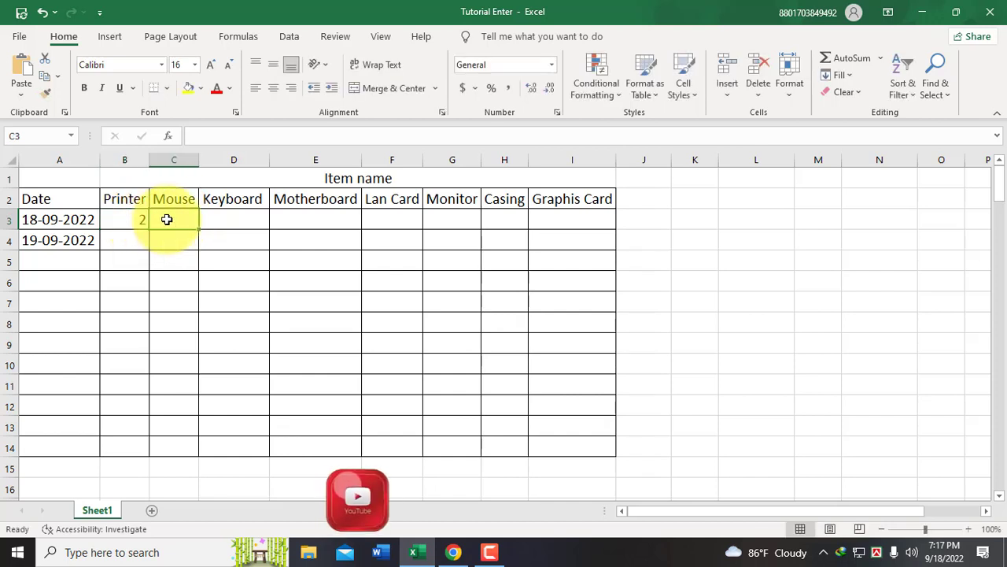
{"action": "type", "text": "3"}
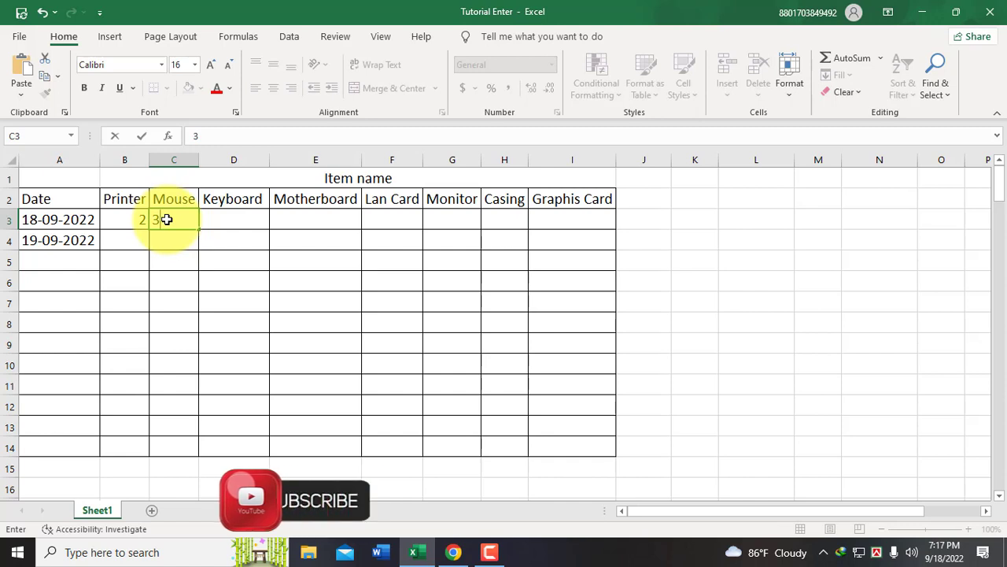
{"action": "left_click", "coordinate": [224, 214]}
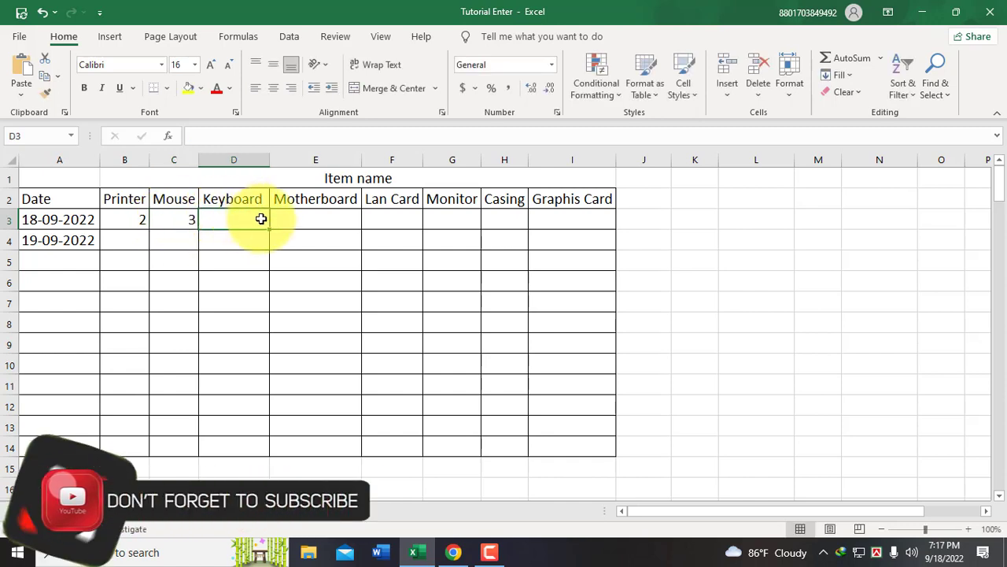
{"action": "type", "text": "4"}
{"action": "left_click", "coordinate": [307, 219]}
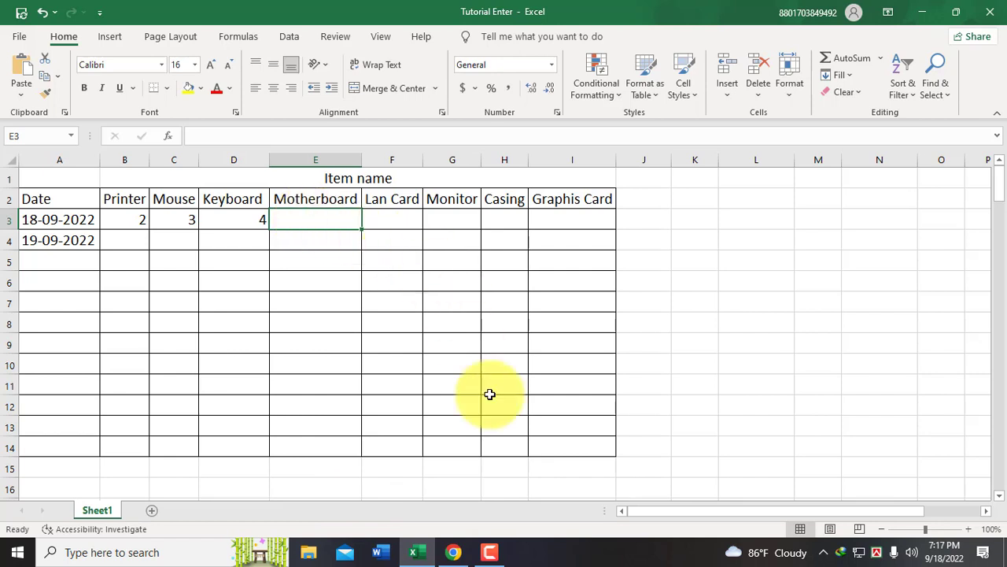
{"action": "left_click", "coordinate": [452, 551]}
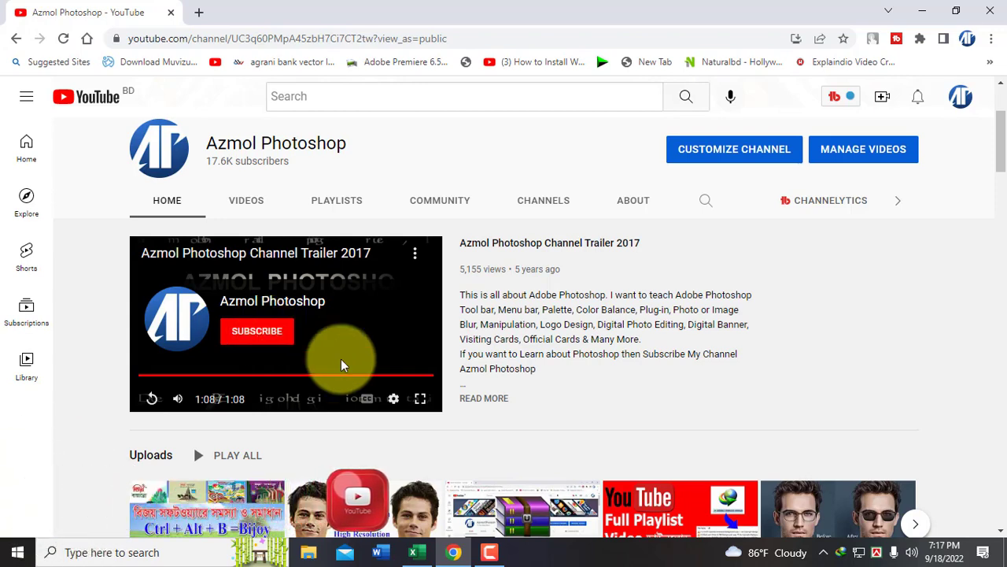
{"action": "left_click", "coordinate": [413, 552]}
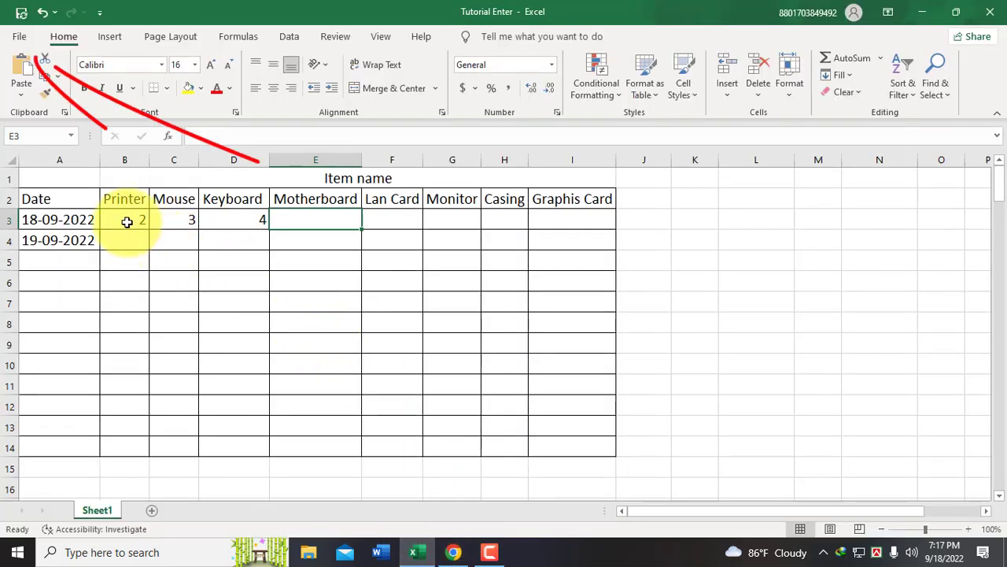
In Excel Options > Advanced, set the 'After pressing Enter' direction to Right
{"action": "left_click", "coordinate": [19, 36]}
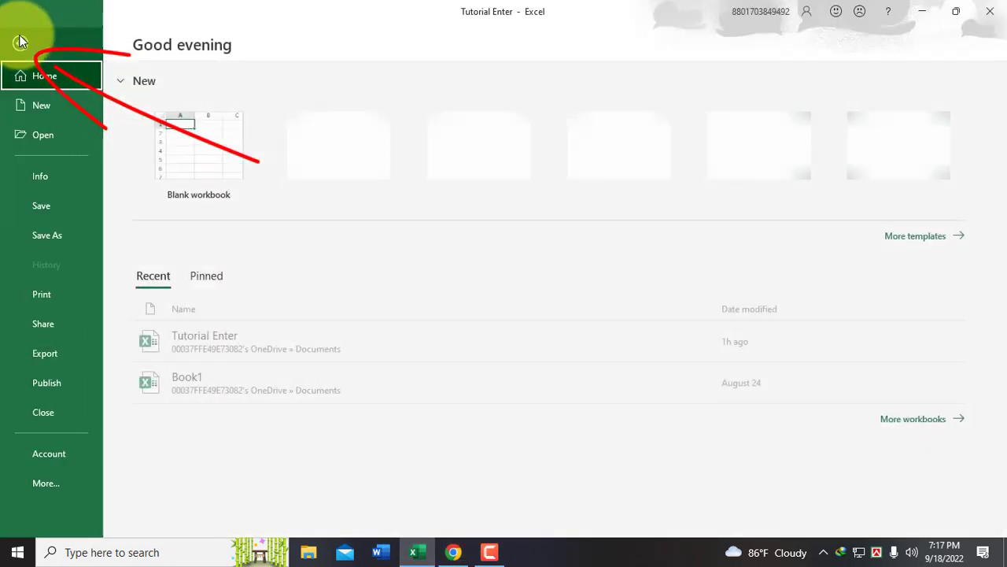
{"action": "left_click", "coordinate": [38, 480]}
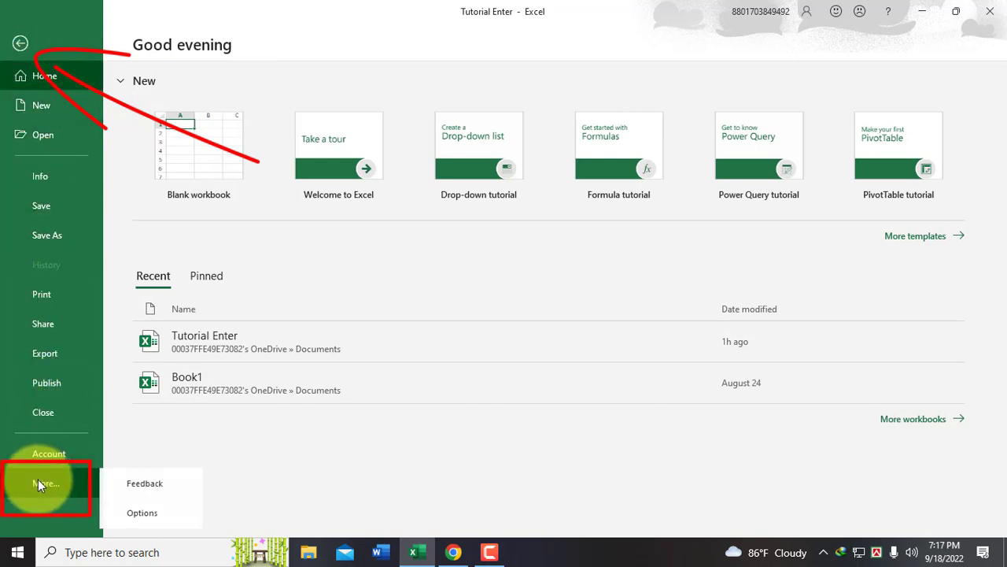
{"action": "left_click", "coordinate": [150, 513]}
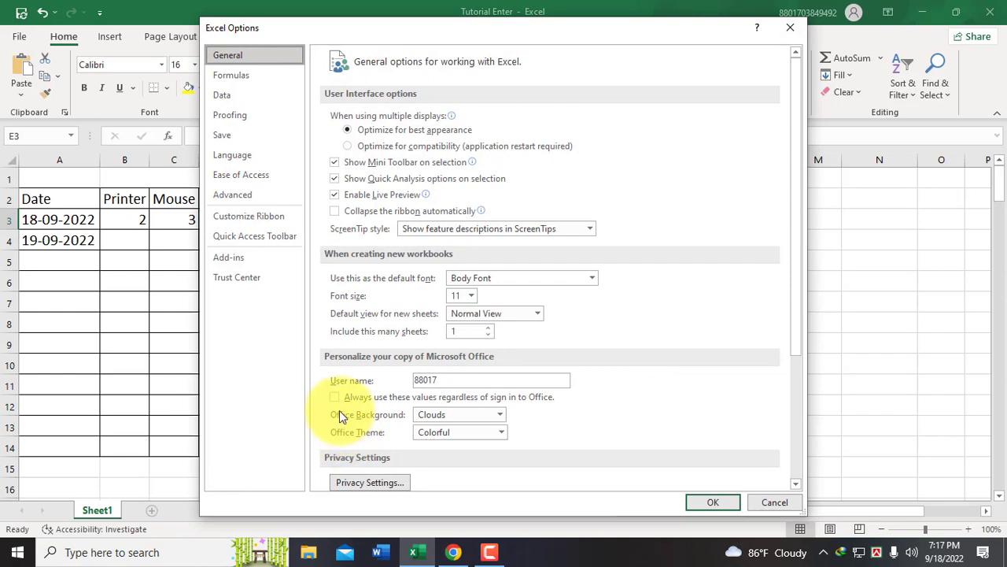
{"action": "left_click", "coordinate": [245, 196]}
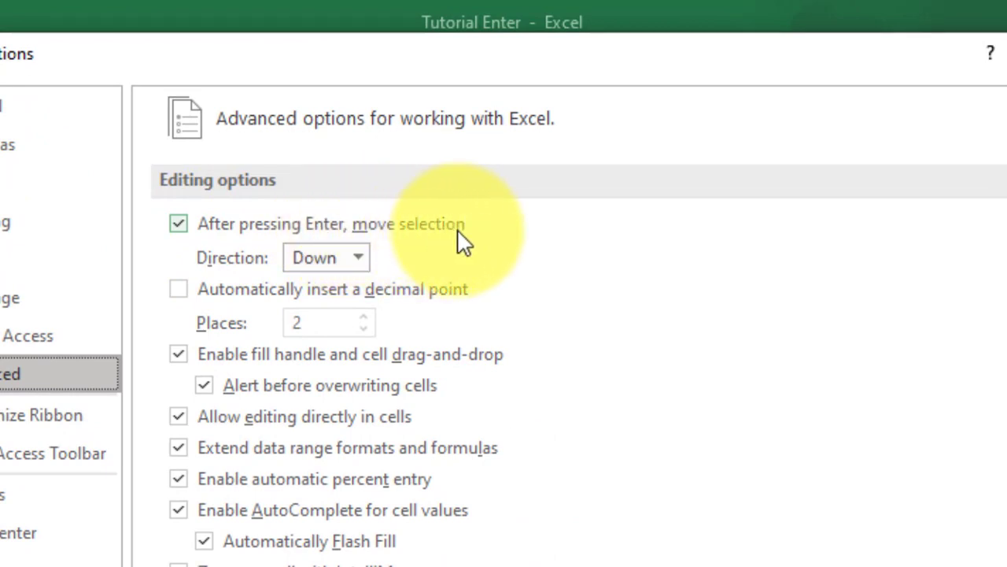
{"action": "left_click", "coordinate": [360, 257]}
{"action": "left_click", "coordinate": [332, 316]}
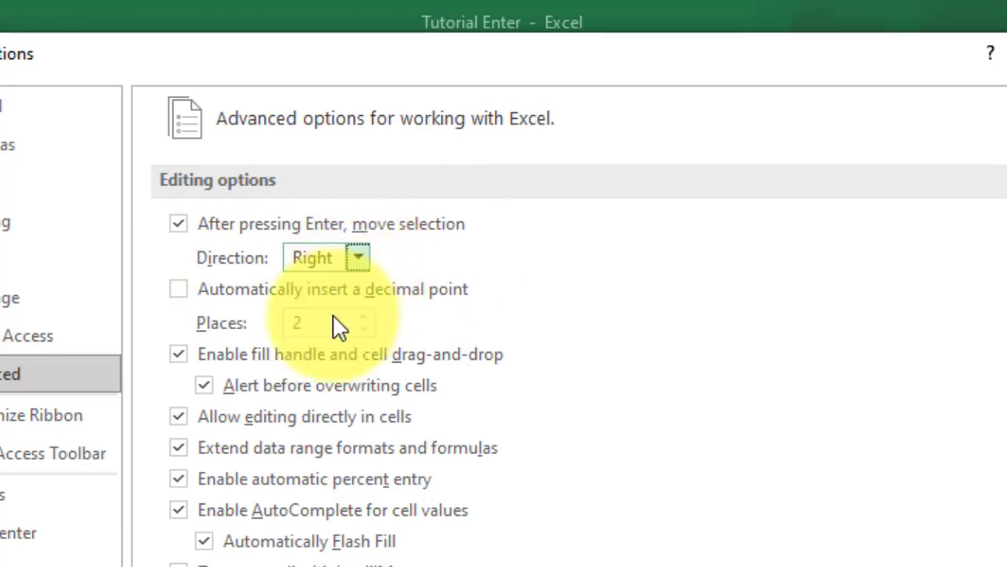
{"action": "left_click", "coordinate": [358, 258]}
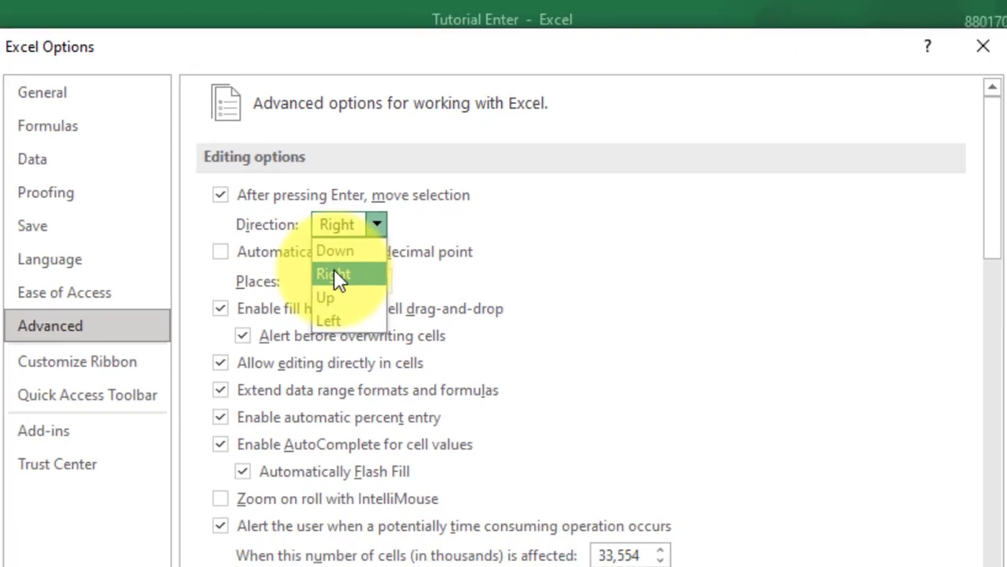
{"action": "left_click", "coordinate": [334, 273]}
Apply the Right direction, clear B3:D3, and refill the 18-09-2022 row starting with 5 in B3
{"action": "left_click", "coordinate": [709, 499]}
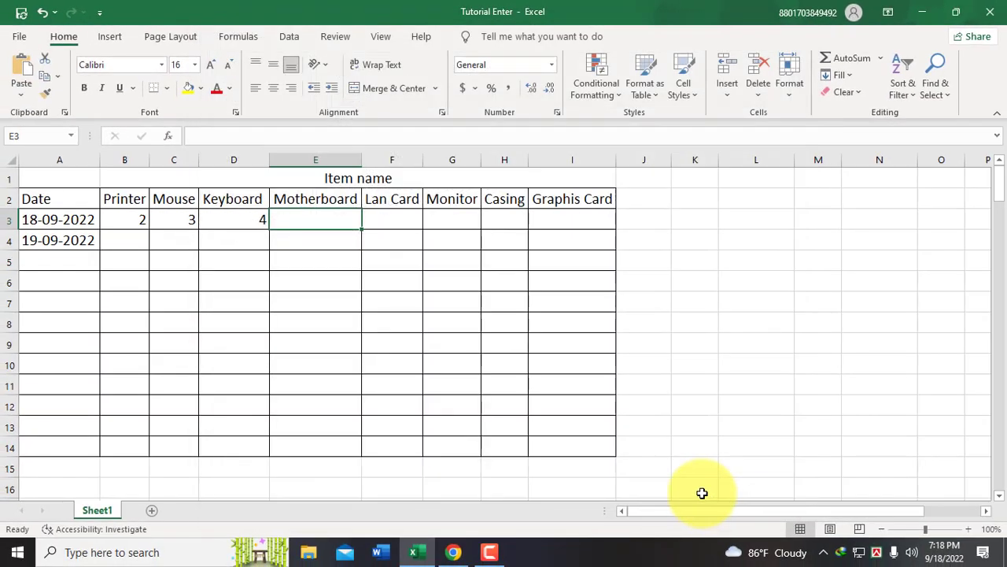
{"action": "left_click_drag", "start_coordinate": [141, 221], "coordinate": [246, 219]}
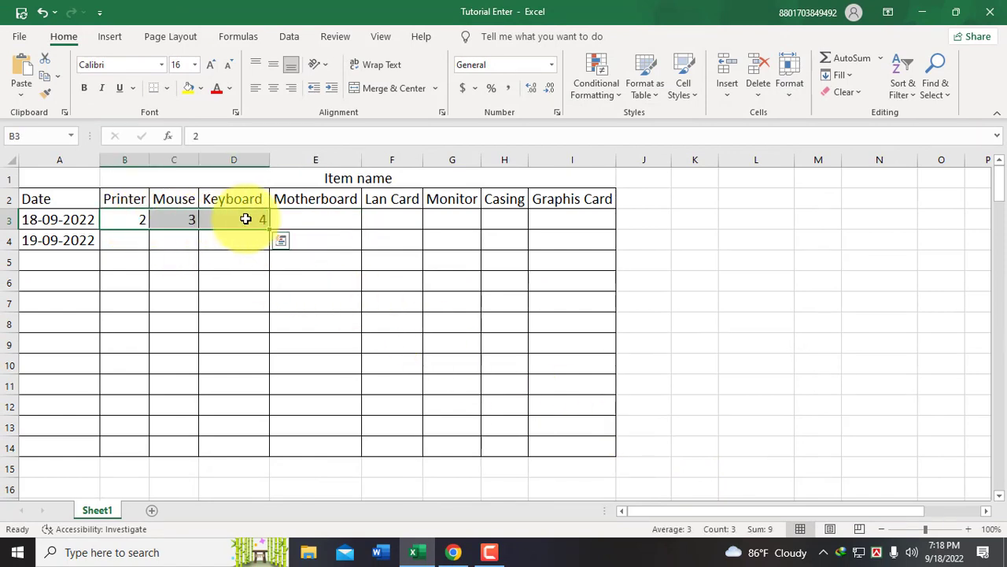
{"action": "key", "text": "Delete"}
{"action": "left_click", "coordinate": [122, 219]}
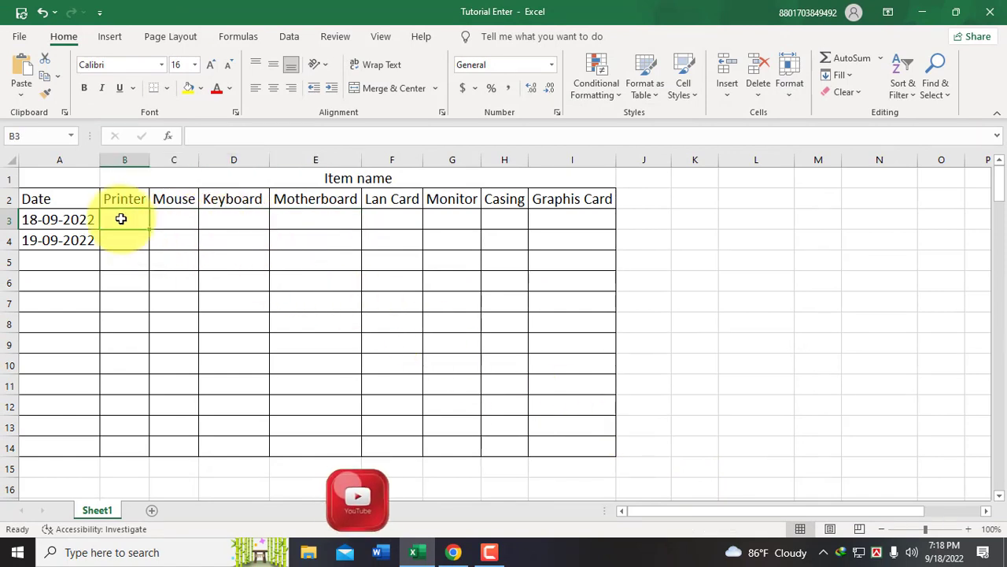
{"action": "type", "text": "5"}
{"action": "key", "text": "Return"}
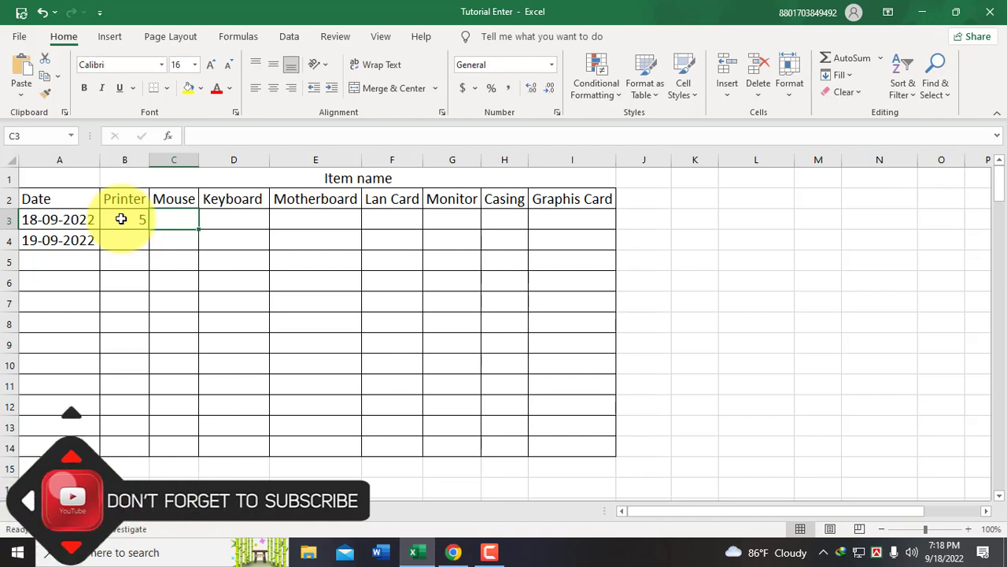
{"action": "type", "text": "4 6 8 6 "}
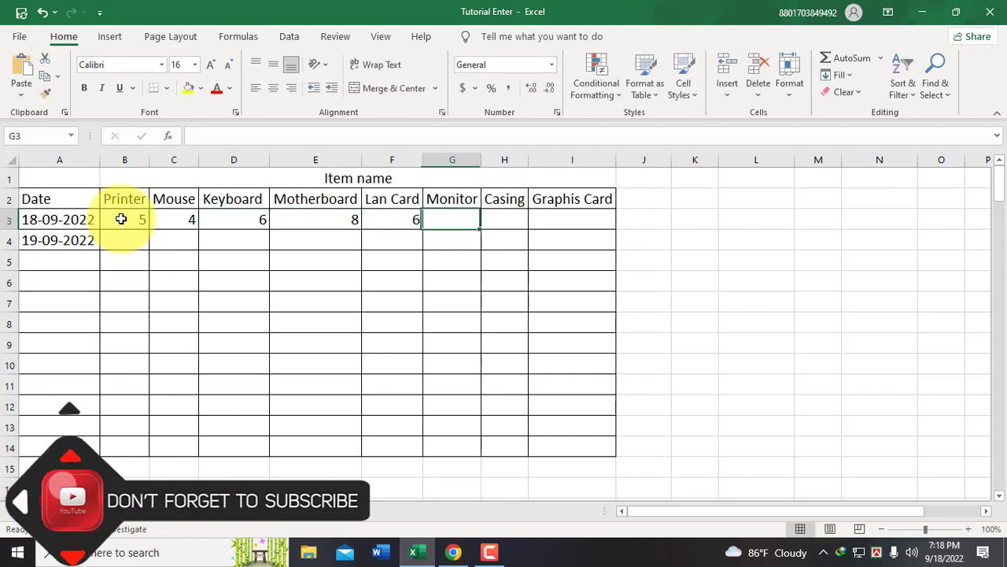
{"action": "type", "text": "6"}
{"action": "key", "text": "Return"}
{"action": "type", "text": "6"}
{"action": "key", "text": "Return"}
{"action": "type", "text": "6"}
{"action": "key", "text": "Return"}
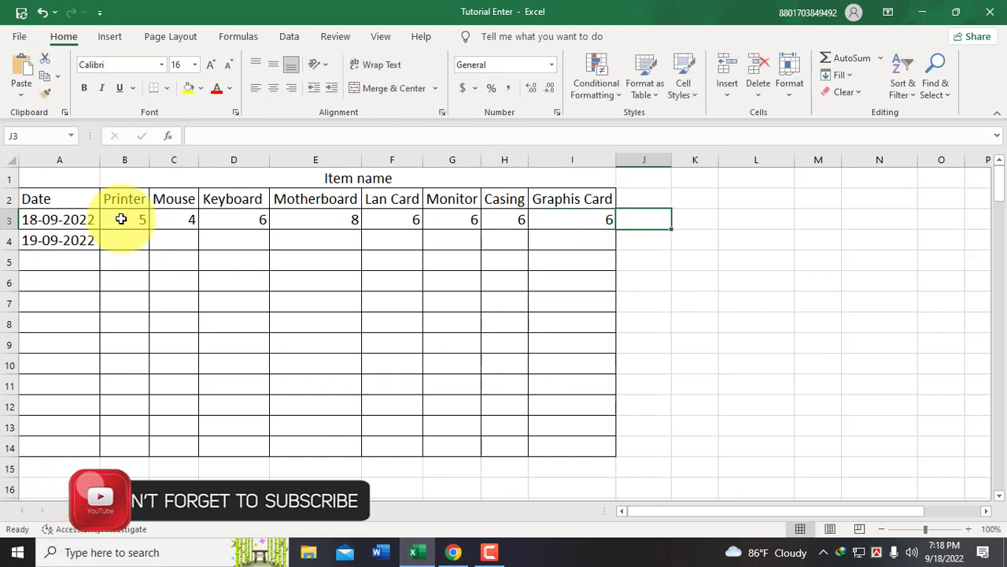
Enter quantities across the 19-09-2022 row starting at B4
{"action": "left_click", "coordinate": [117, 237]}
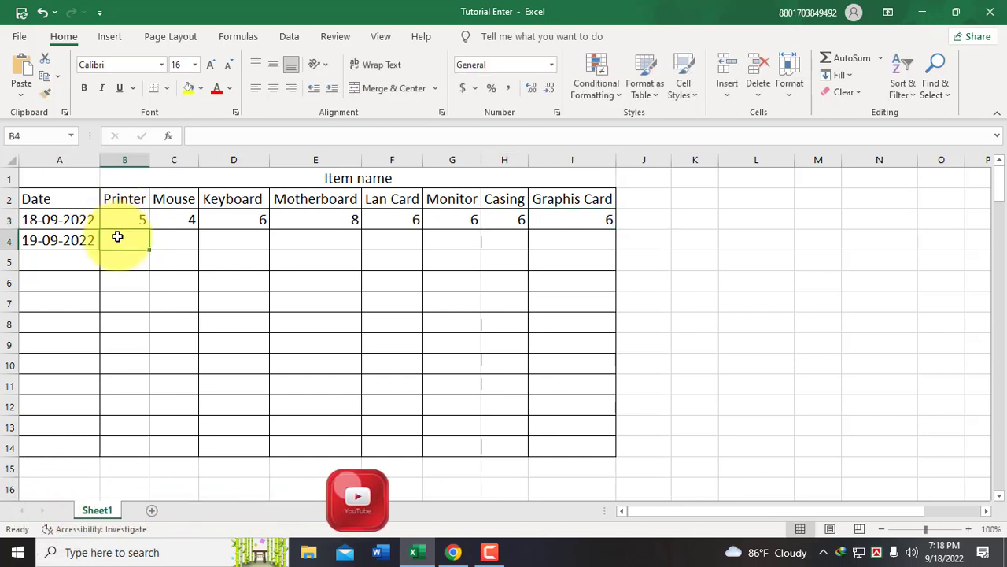
{"action": "type", "text": "1 2 4 5"}
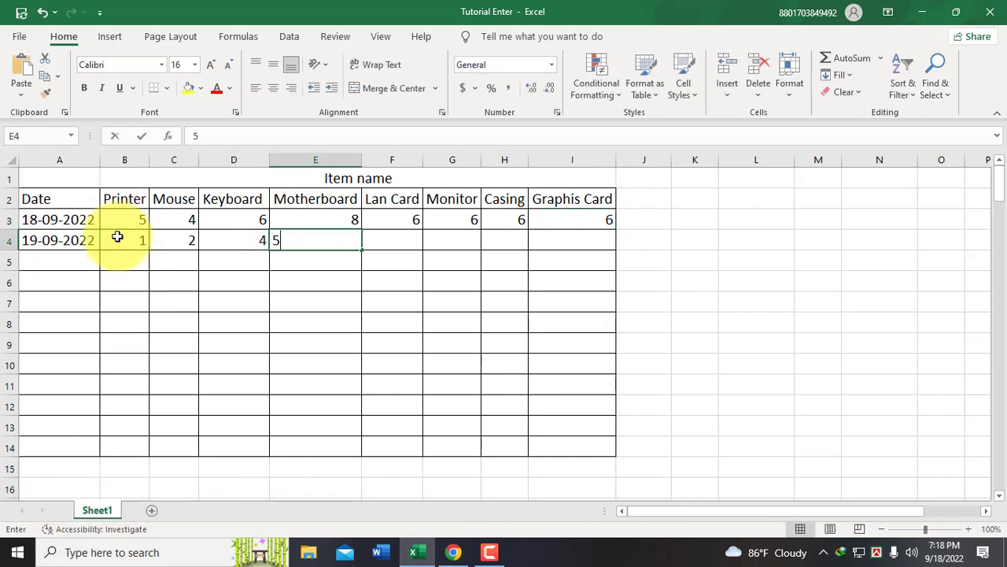
{"action": "key", "text": "Return"}
{"action": "type", "text": "6"}
{"action": "key", "text": "Return"}
{"action": "type", "text": "5 4"}
{"action": "key", "text": "Return"}
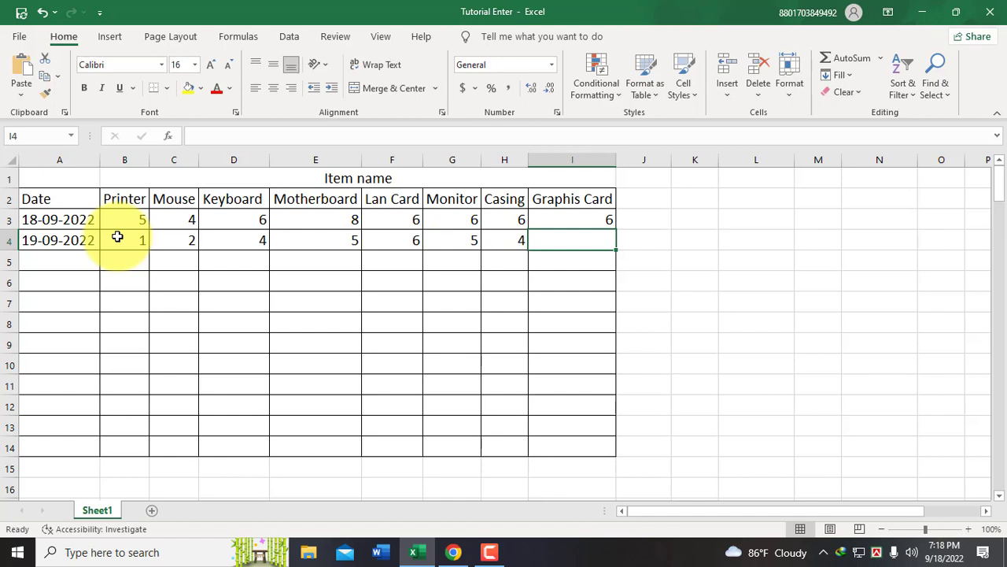
{"action": "type", "text": "15"}
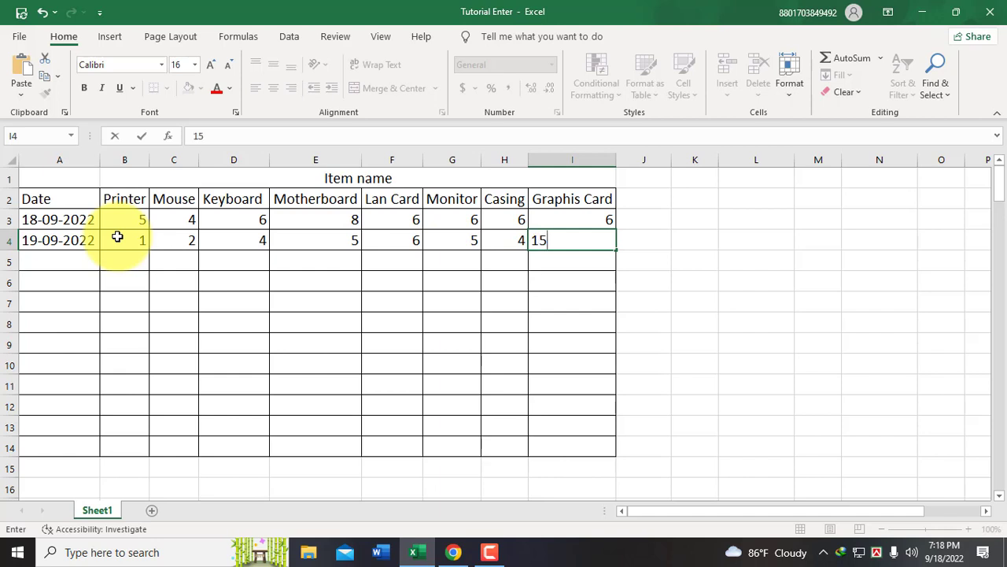
Continue row 4 with 15 in I4, then 5 and 6 in the cells beyond Graphics Card
{"action": "key", "text": "Tab"}
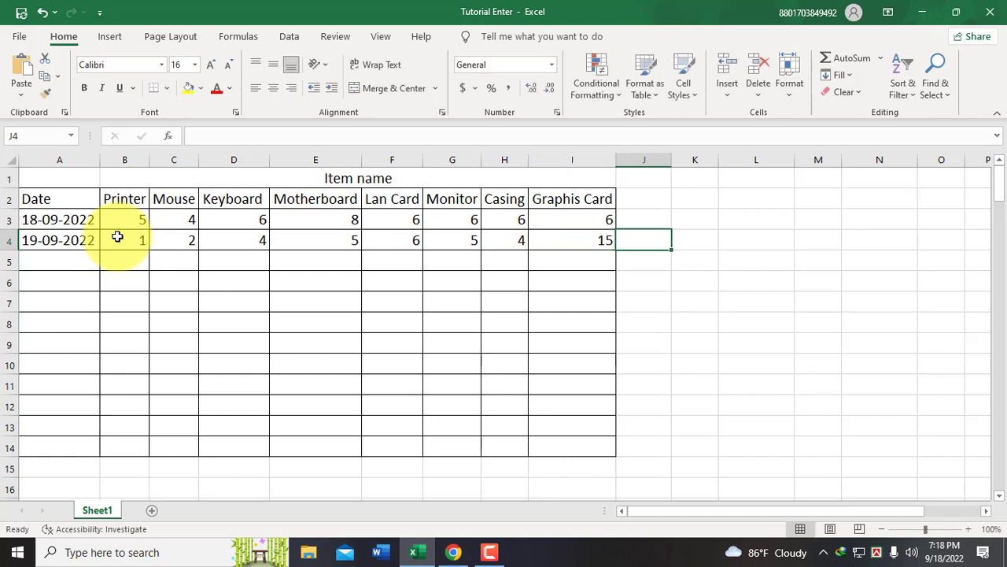
{"action": "type", "text": "5"}
{"action": "key", "text": "Tab"}
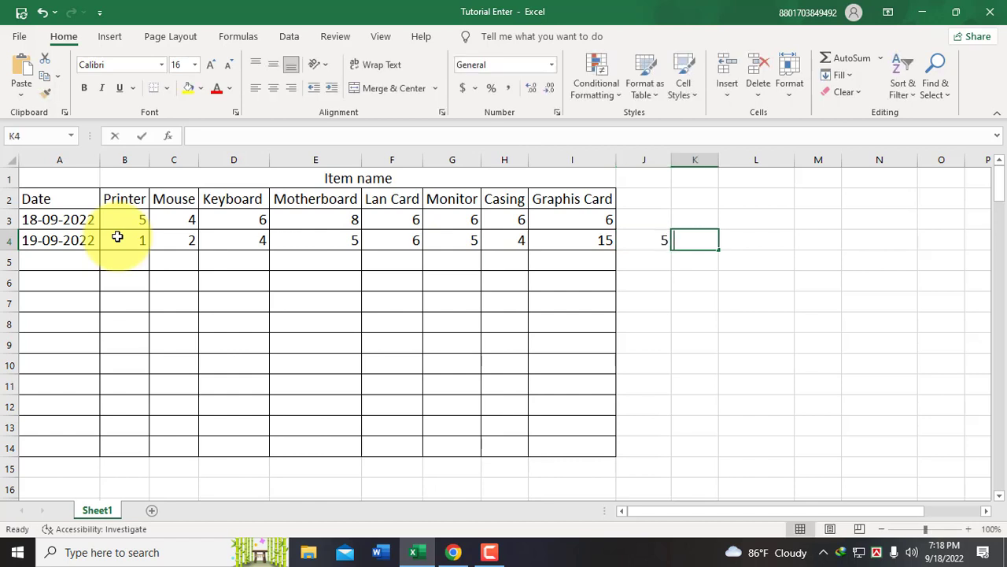
{"action": "type", "text": "6"}
{"action": "key", "text": "Tab"}
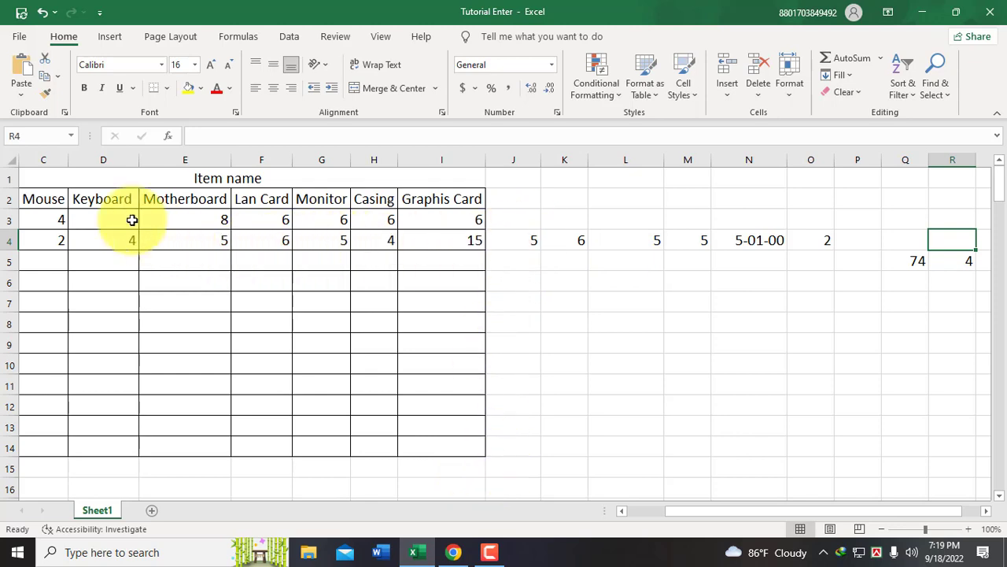
Switch the Enter move direction back to Down in Advanced options
{"action": "left_click", "coordinate": [19, 37]}
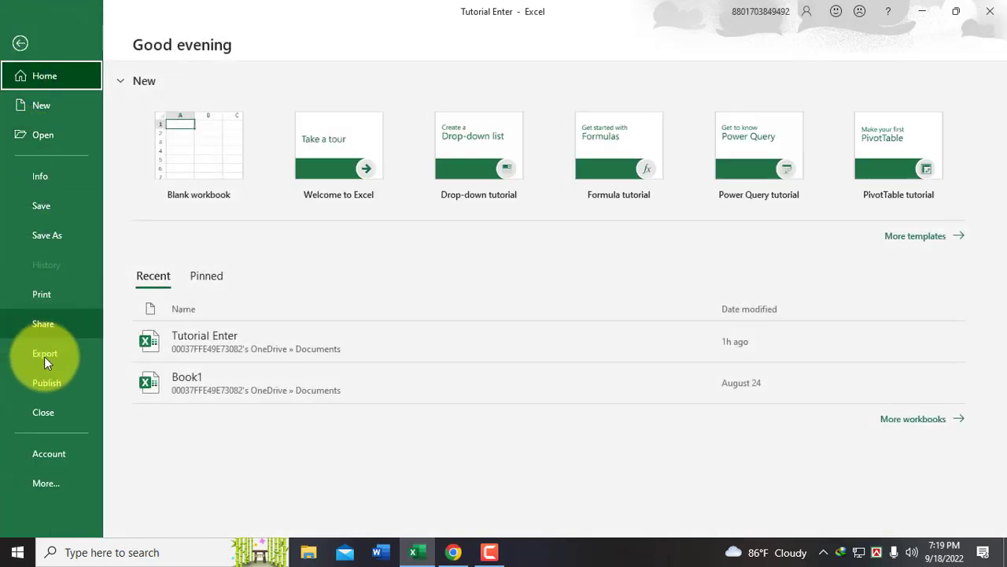
{"action": "left_click", "coordinate": [46, 484]}
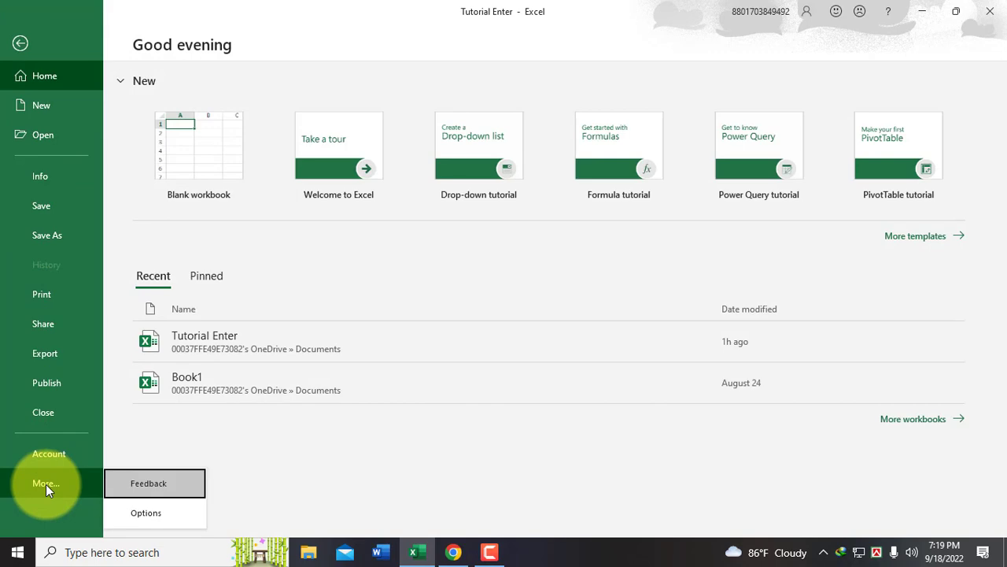
{"action": "left_click", "coordinate": [147, 513]}
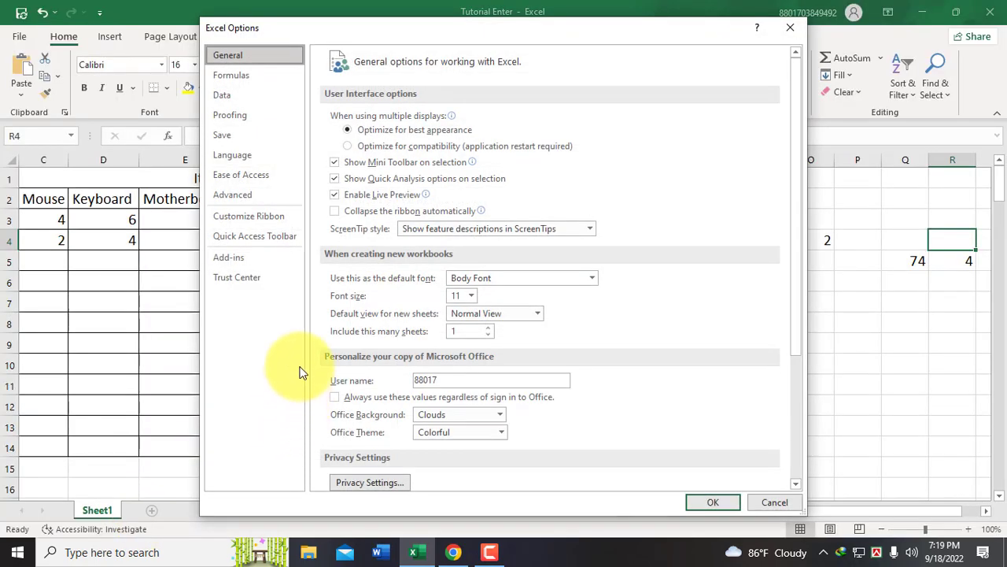
{"action": "left_click", "coordinate": [232, 194]}
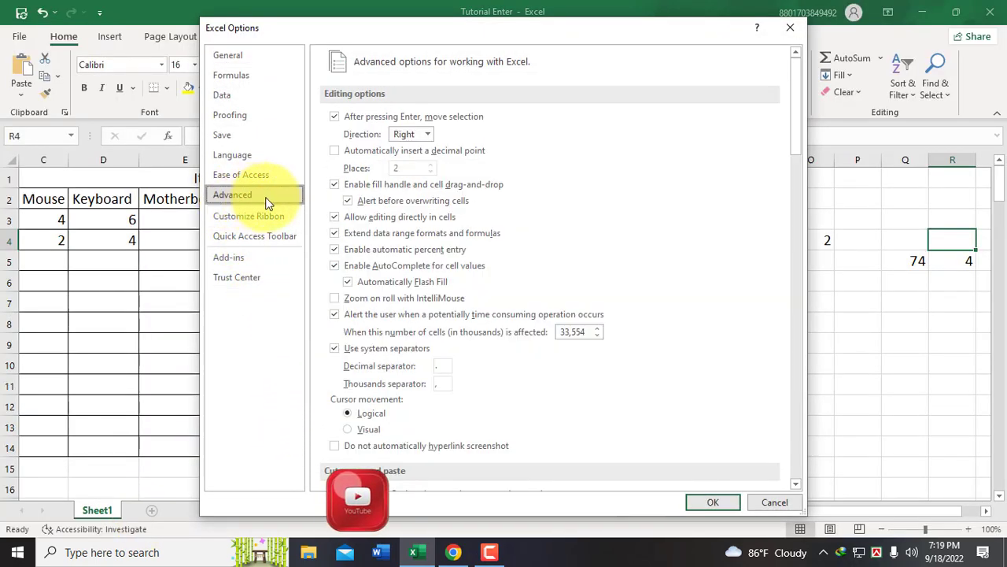
{"action": "left_click", "coordinate": [425, 134]}
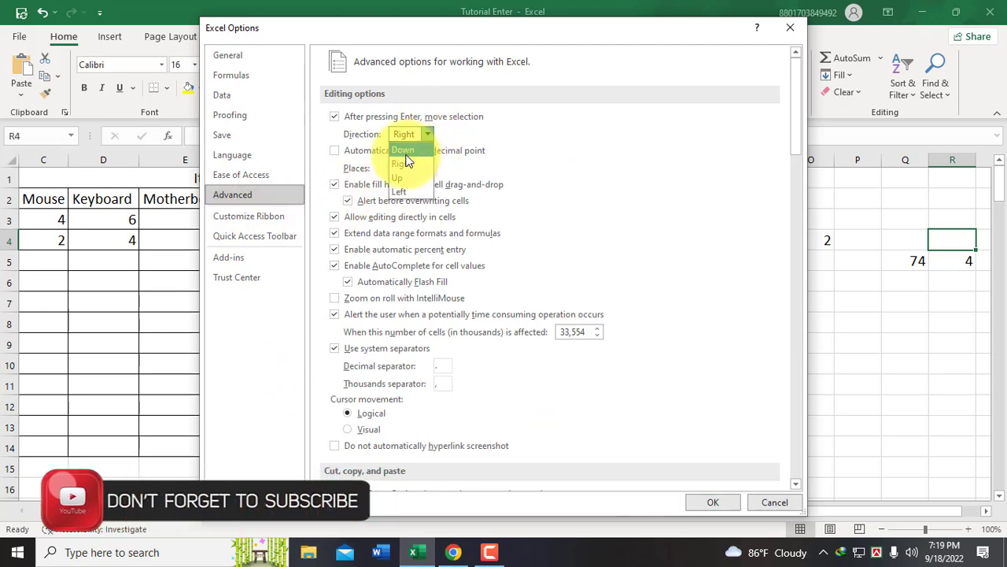
{"action": "left_click", "coordinate": [402, 149]}
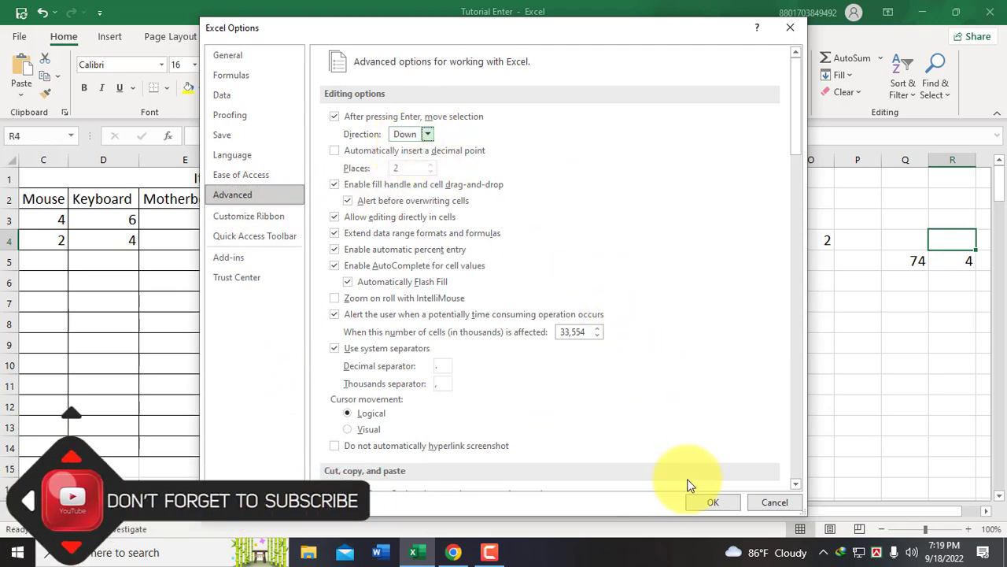
{"action": "left_click", "coordinate": [696, 502]}
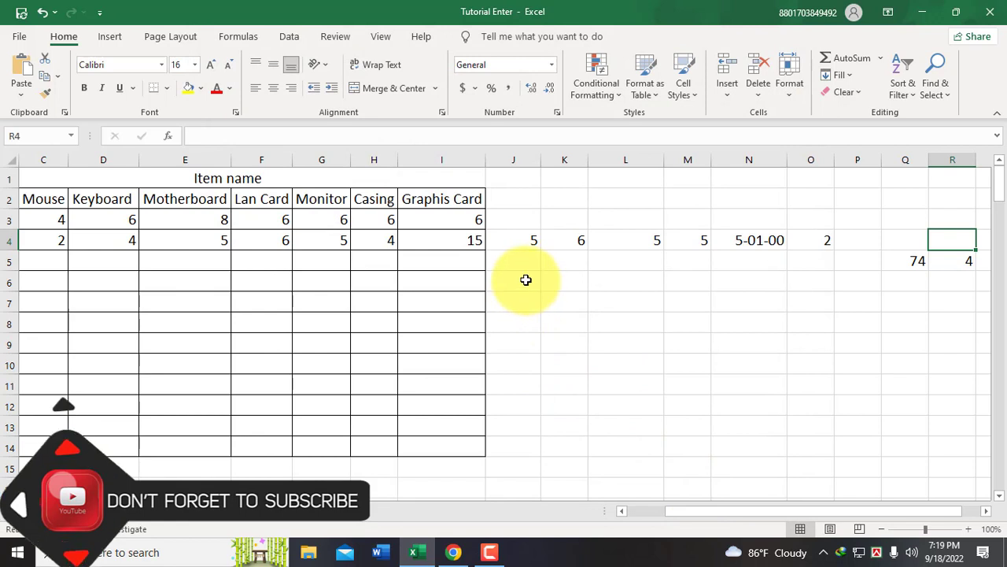
Test the setting by stepping down column J from J4, then select N4
{"action": "key", "text": "Return"}
{"action": "left_click", "coordinate": [508, 240]}
{"action": "key", "text": "Return"}
{"action": "key", "text": "Return"}
{"action": "key", "text": "Return"}
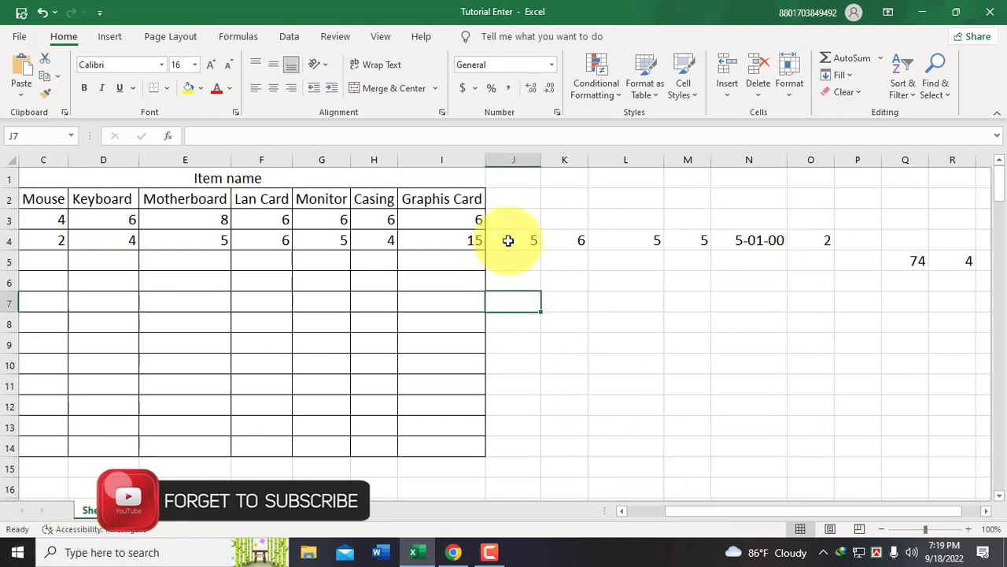
{"action": "key", "text": "Return"}
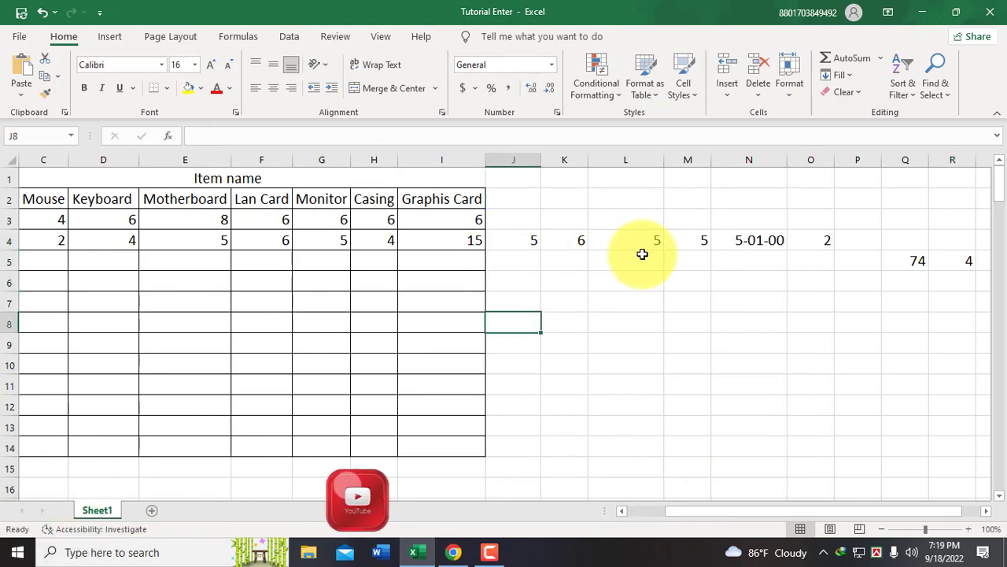
{"action": "left_click", "coordinate": [727, 243]}
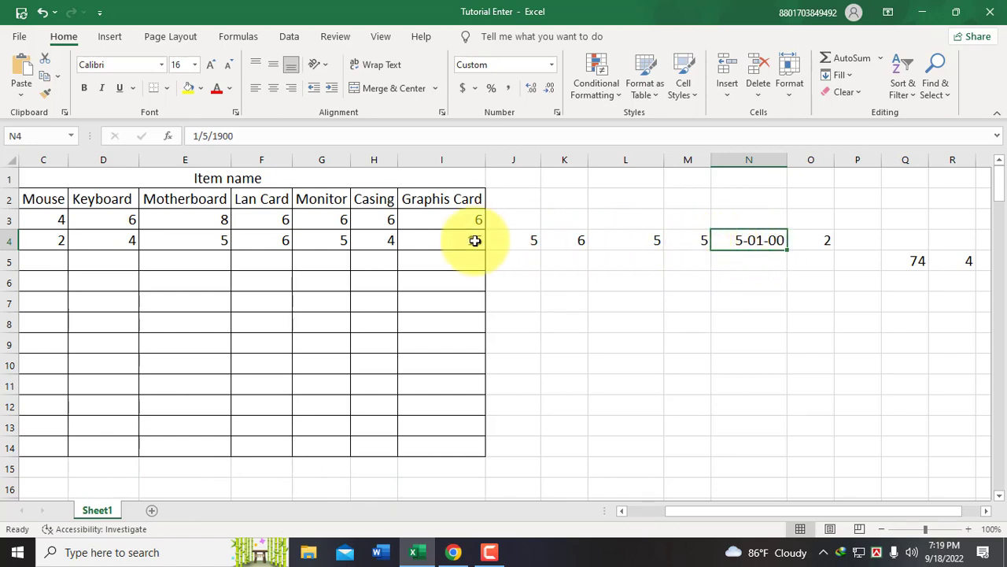
Set the Enter move direction to Left in Advanced options
{"action": "left_click", "coordinate": [18, 41]}
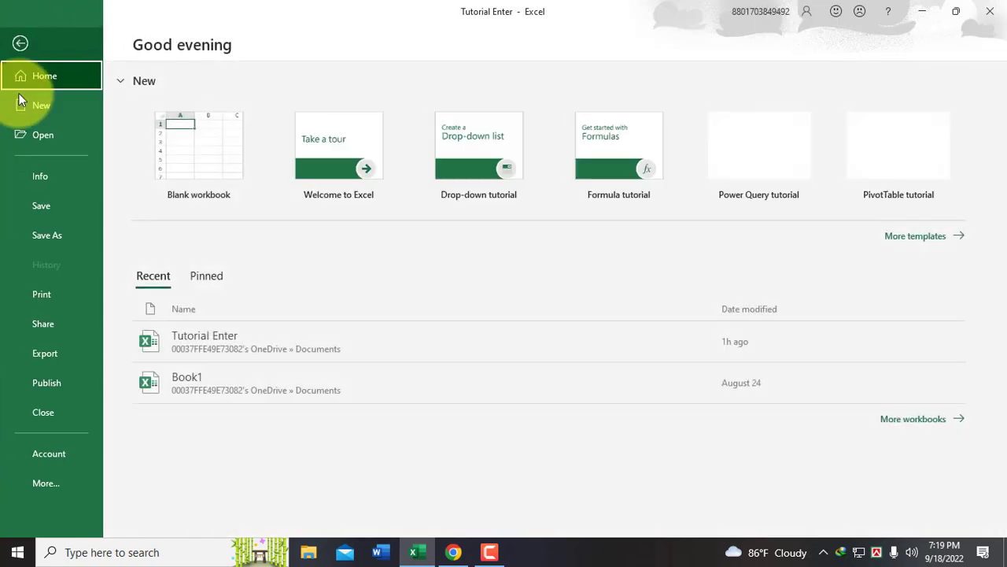
{"action": "left_click", "coordinate": [47, 484]}
{"action": "left_click", "coordinate": [164, 511]}
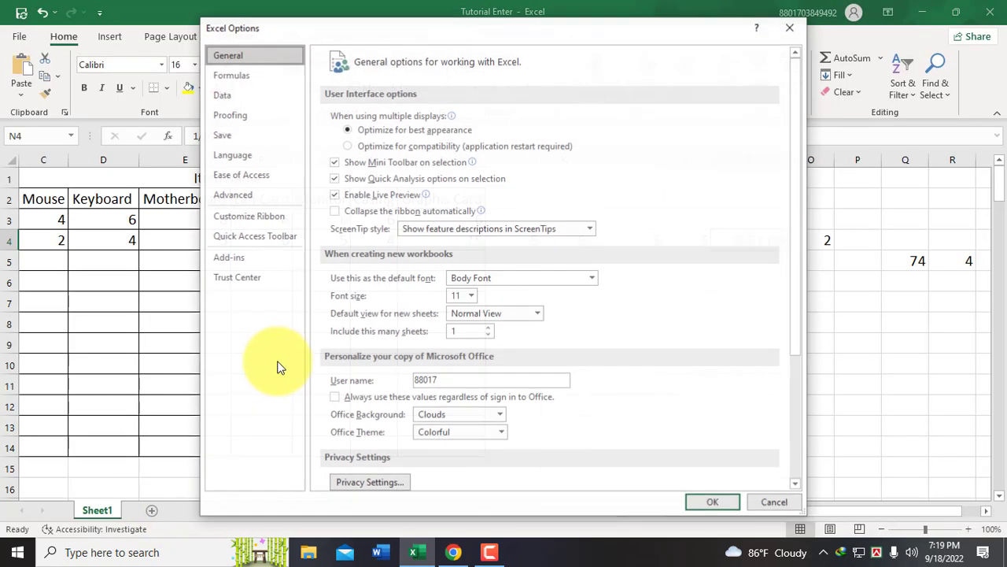
{"action": "left_click", "coordinate": [239, 193]}
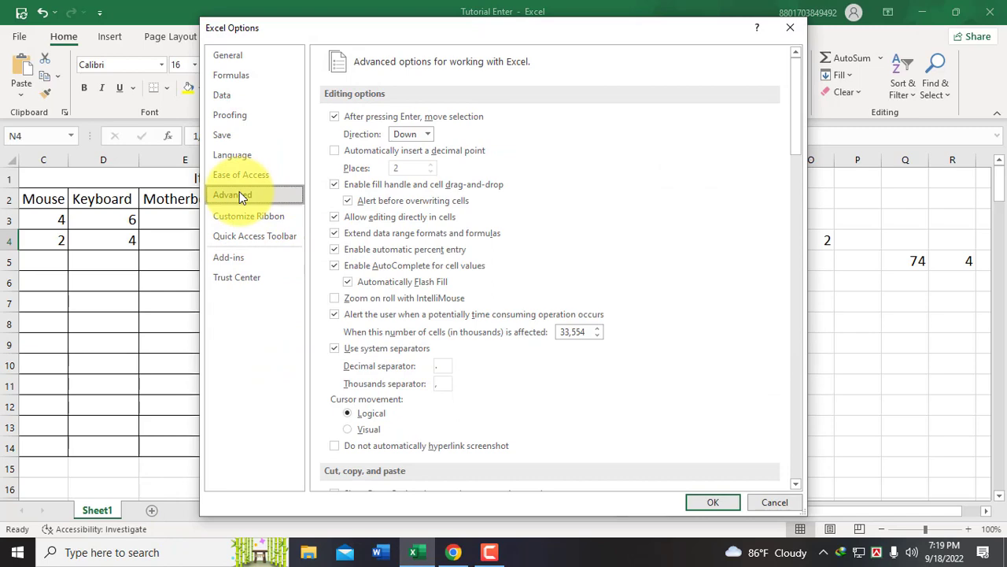
{"action": "left_click", "coordinate": [426, 136]}
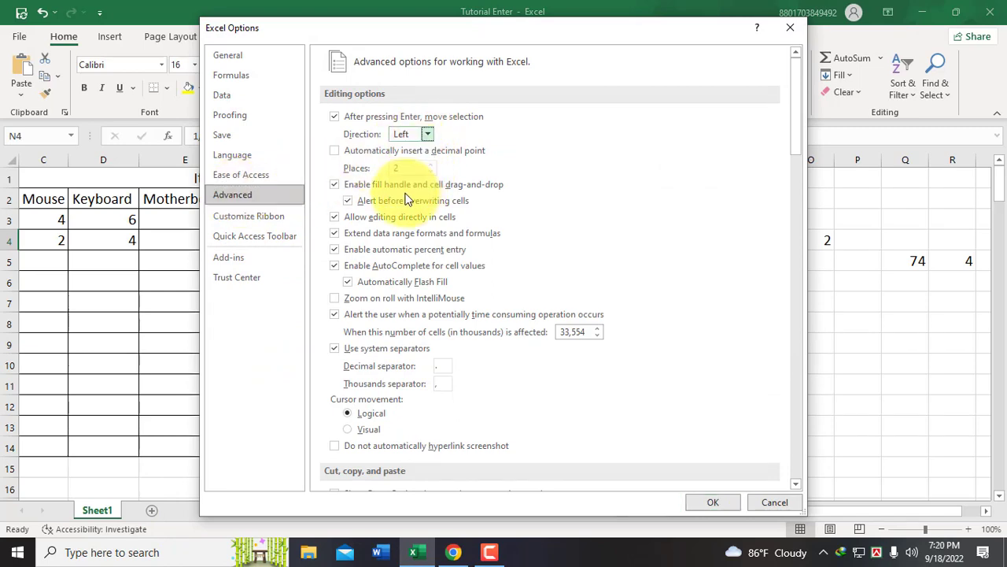
{"action": "left_click", "coordinate": [708, 502]}
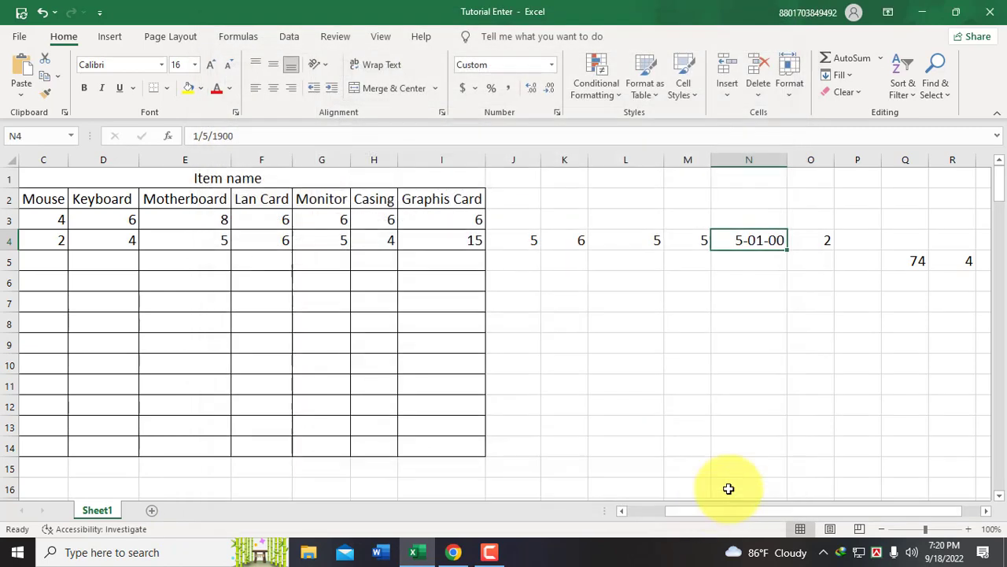
Starting from N7, enter 1, 2, 3, 6, 6 leftward into M7 through I7
{"action": "left_click", "coordinate": [753, 299]}
{"action": "key", "text": "Return"}
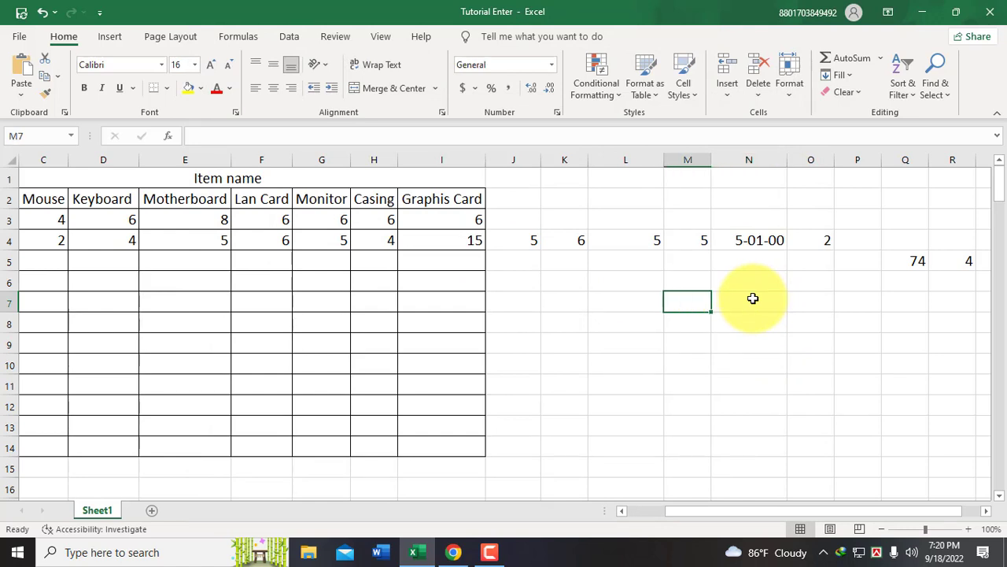
{"action": "type", "text": "1"}
{"action": "key", "text": "Return"}
{"action": "type", "text": "2"}
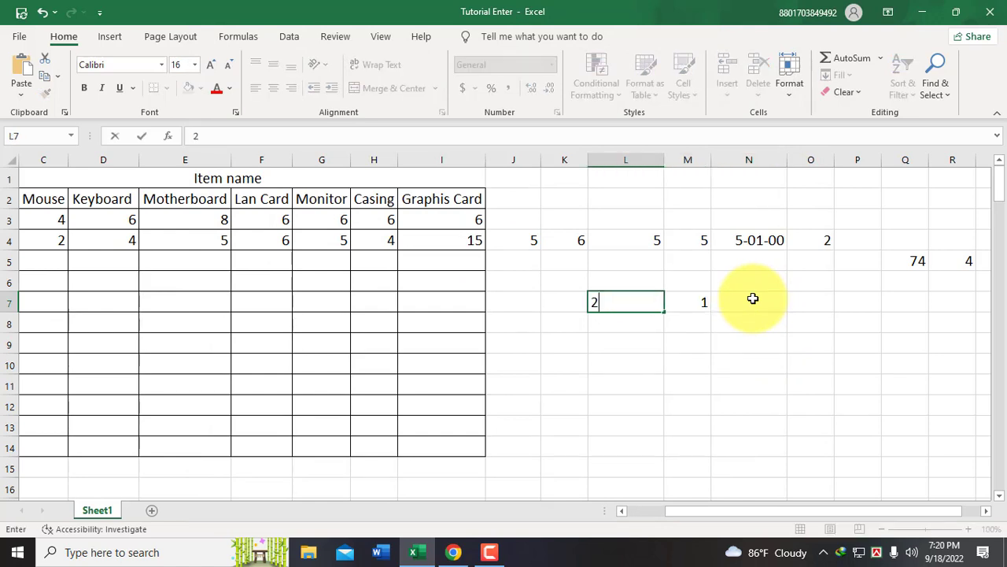
{"action": "key", "text": "Return"}
{"action": "type", "text": "3"}
{"action": "key", "text": "Return"}
{"action": "type", "text": "6 6"}
{"action": "key", "text": "Return"}
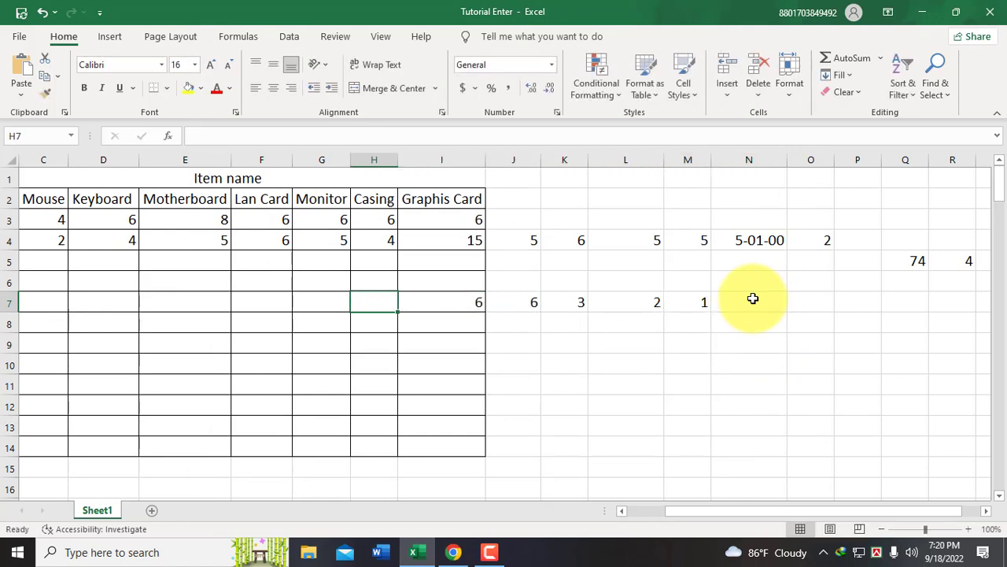
Leave H7 empty and enter 5, 8, 855, 5, 4 leftward into G7 through C7
{"action": "key", "text": "Return"}
{"action": "type", "text": "5"}
{"action": "key", "text": "Return"}
{"action": "type", "text": "8 855"}
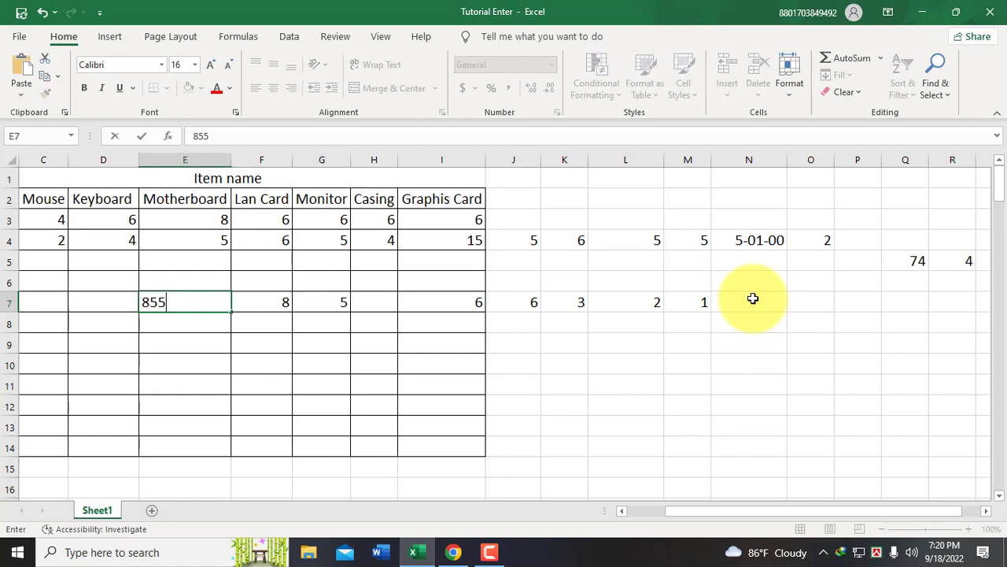
{"action": "key", "text": "Return"}
{"action": "type", "text": "5"}
{"action": "key", "text": "Return"}
{"action": "type", "text": "4"}
{"action": "key", "text": "Return"}
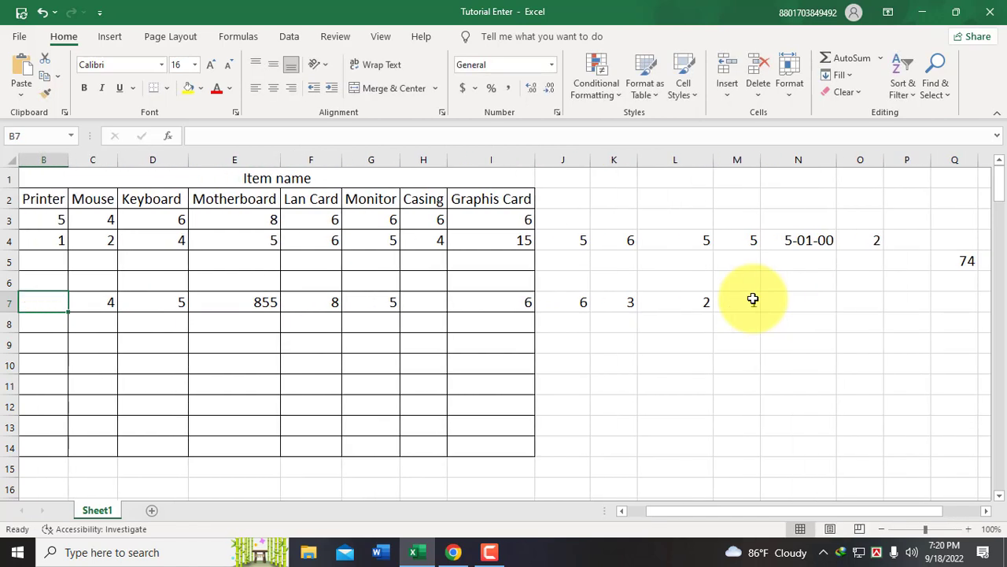
Change the 'After pressing Enter' direction from Left back to Down in Advanced options
{"action": "left_click", "coordinate": [19, 38]}
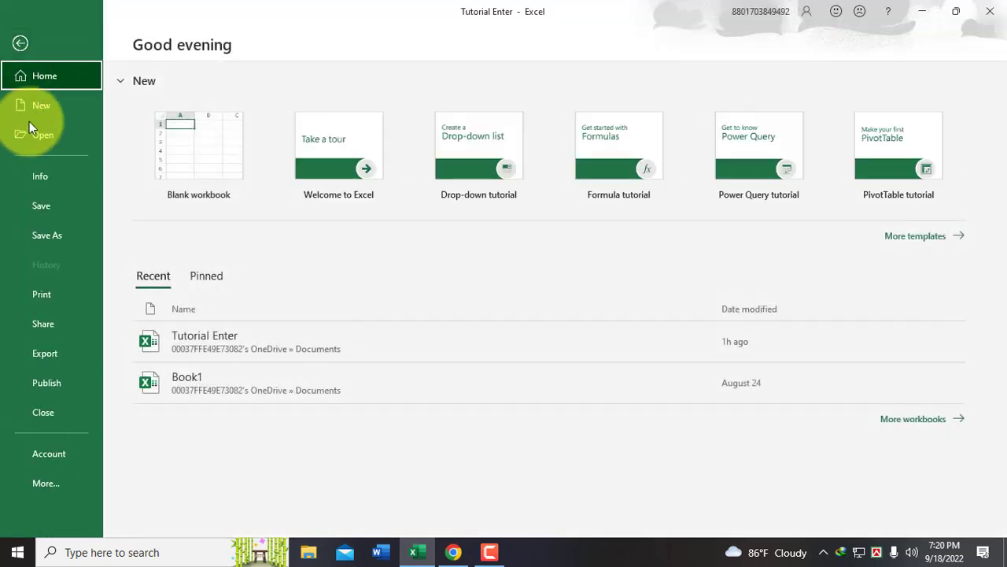
{"action": "left_click", "coordinate": [35, 486]}
{"action": "left_click", "coordinate": [155, 514]}
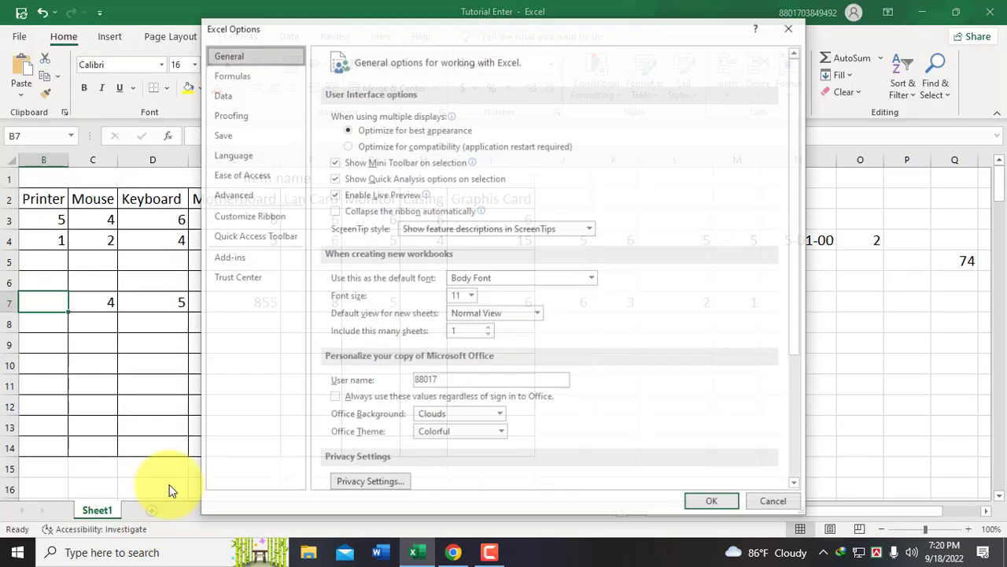
{"action": "left_click", "coordinate": [234, 198]}
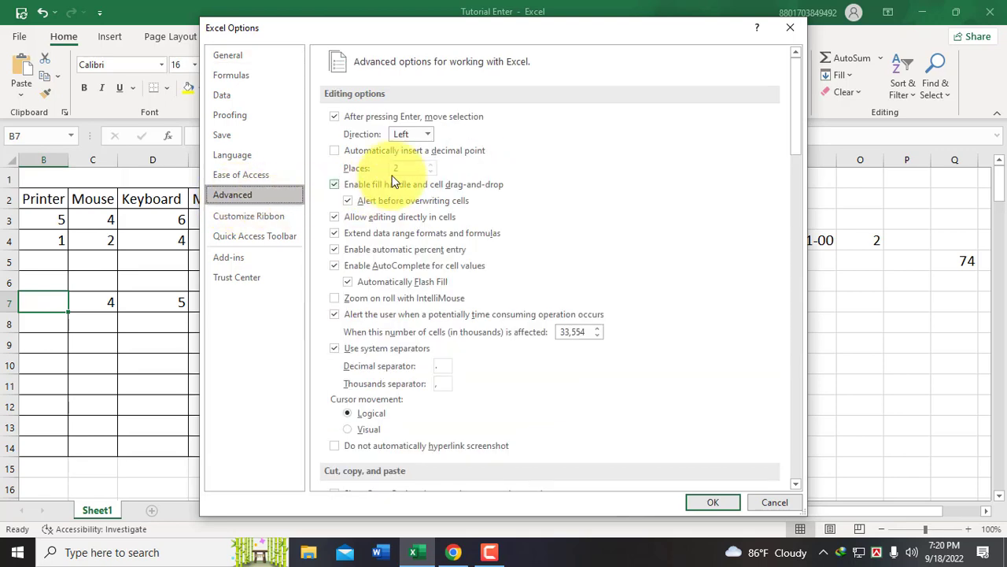
{"action": "left_click", "coordinate": [429, 136]}
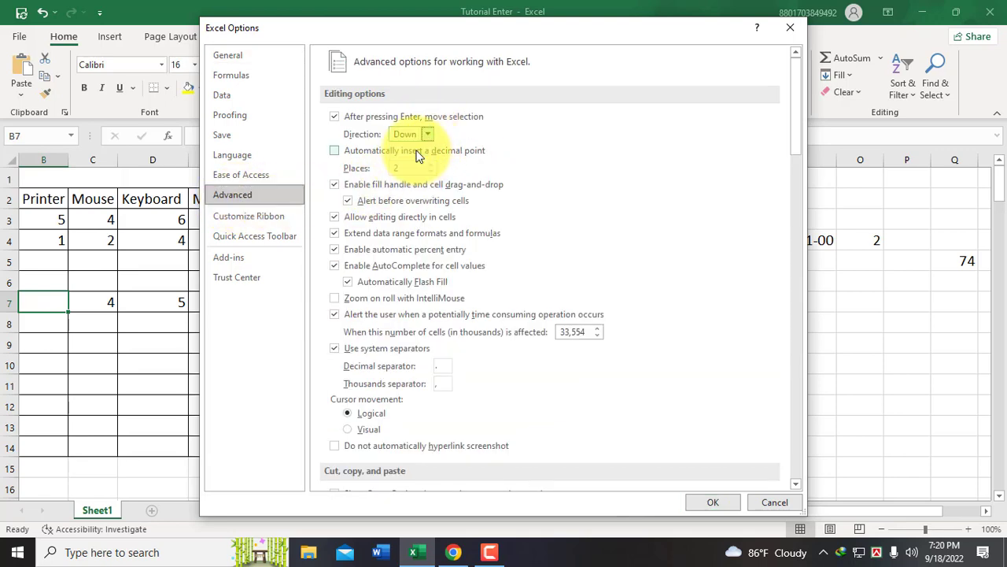
{"action": "left_click", "coordinate": [715, 500]}
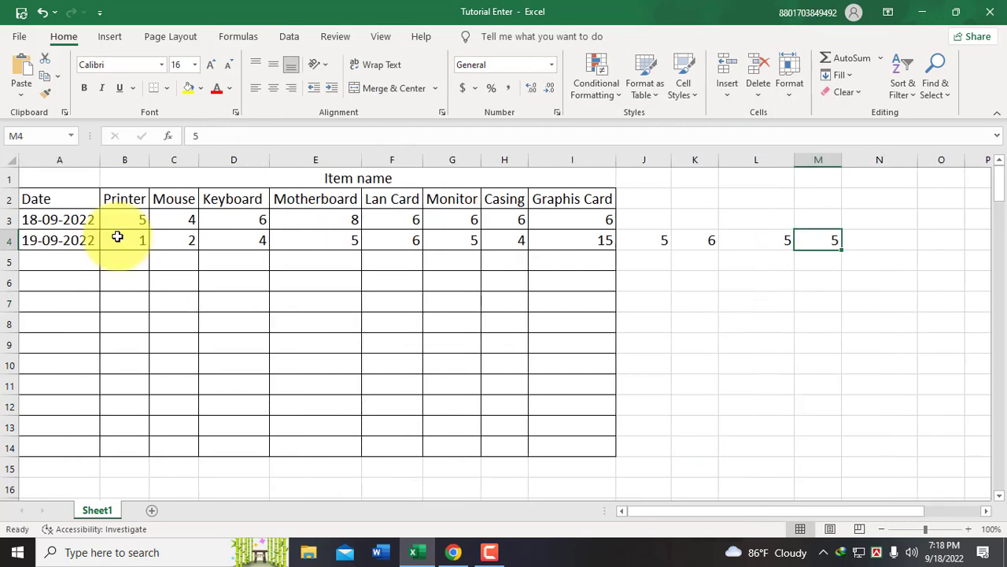
{"action": "key", "text": "Return"}
{"action": "key", "text": "Return"}
{"action": "type", "text": "2"}
{"action": "key", "text": "Return"}
{"action": "key", "text": "Return"}
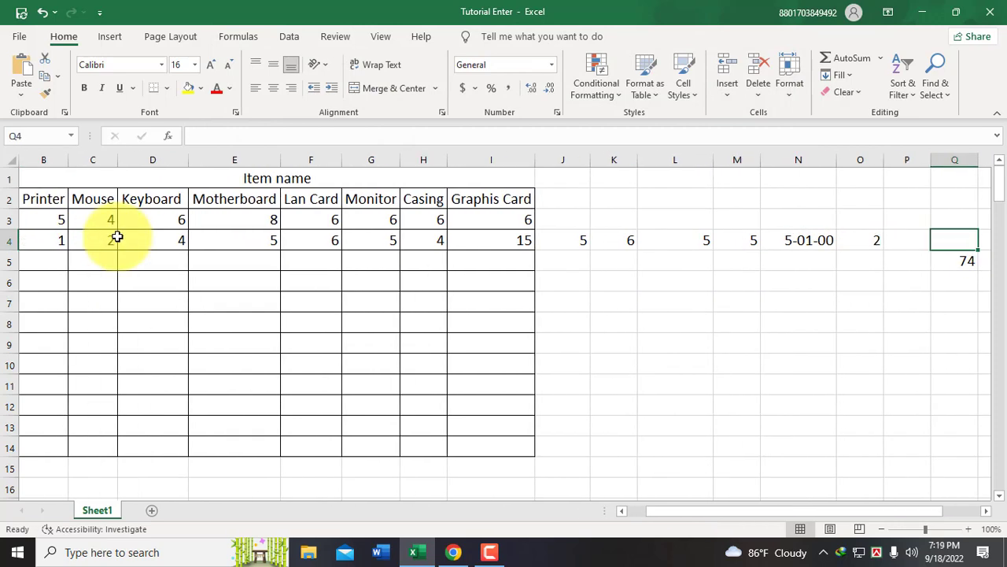
{"action": "key", "text": "Return"}
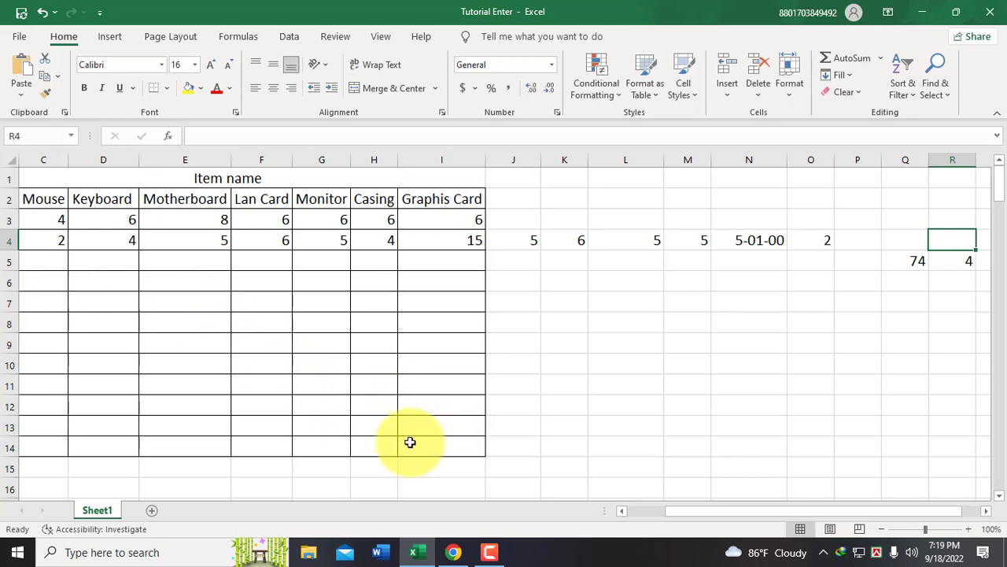
Switch to the Chrome window showing the YouTube channel's home page
{"action": "left_click", "coordinate": [450, 553]}
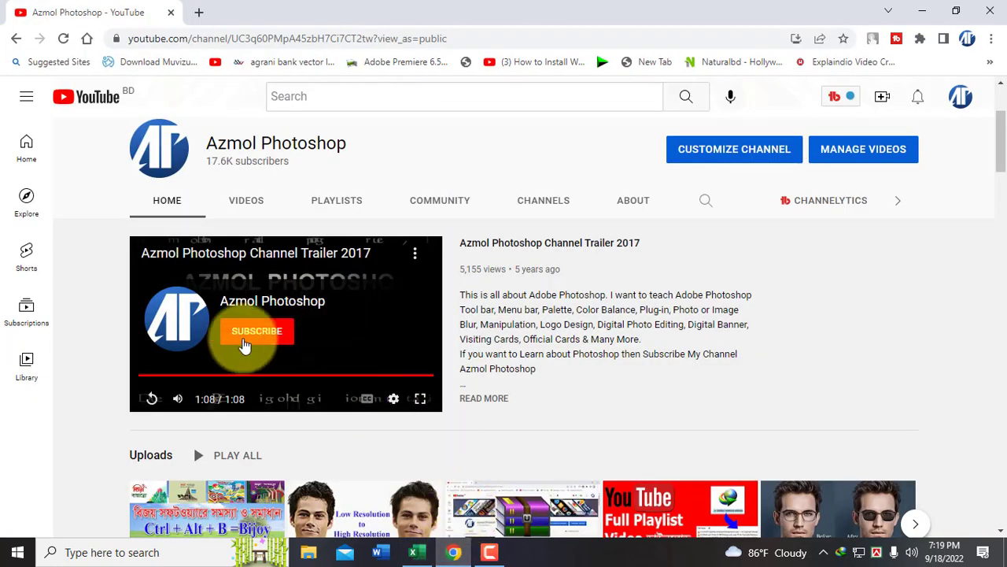